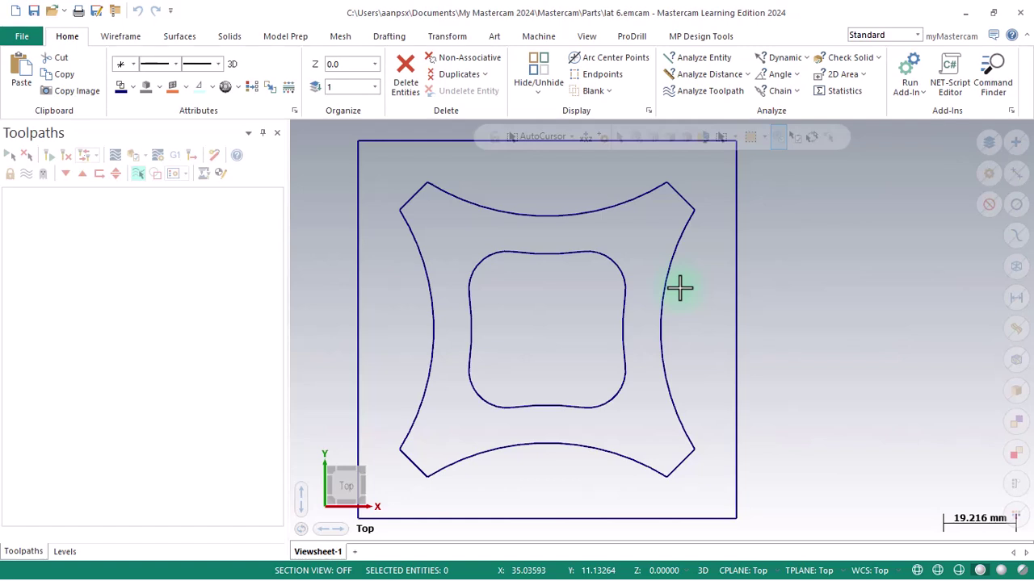
pyautogui.click(484, 185)
pyautogui.click(539, 296)
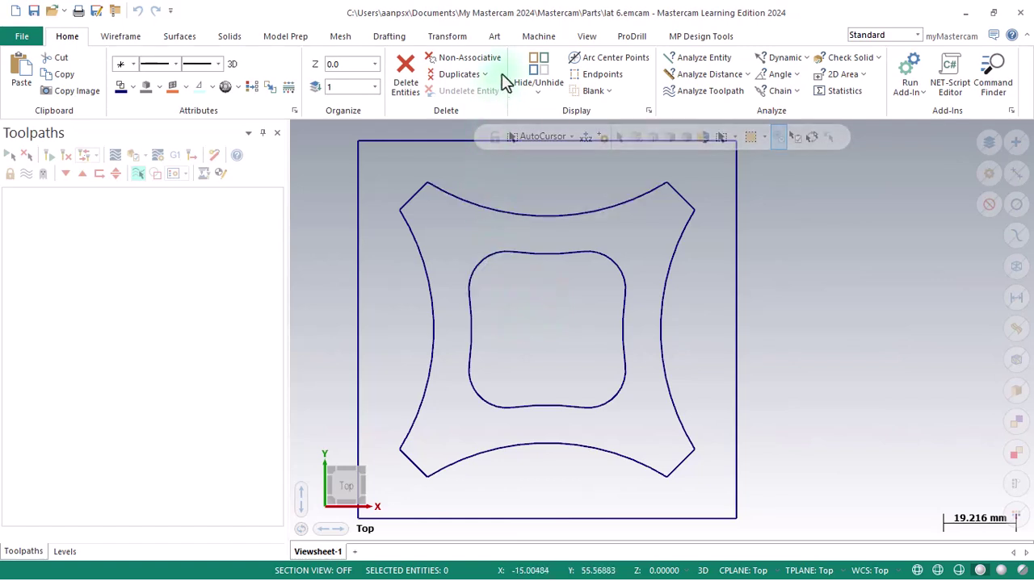
# Add a 3-axis VMC mill machine group to the part
pyautogui.click(536, 38)
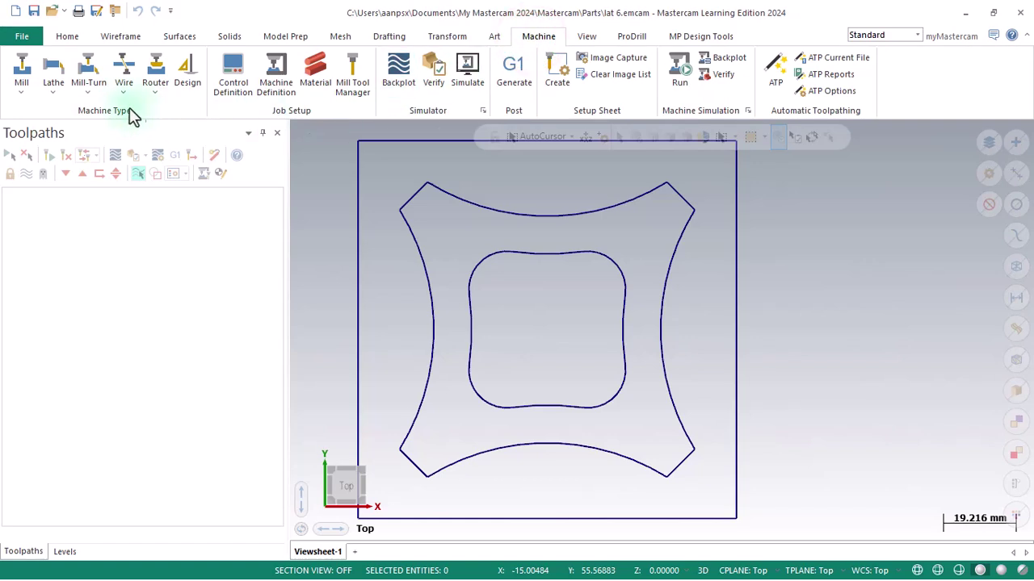
pyautogui.click(17, 71)
pyautogui.click(44, 110)
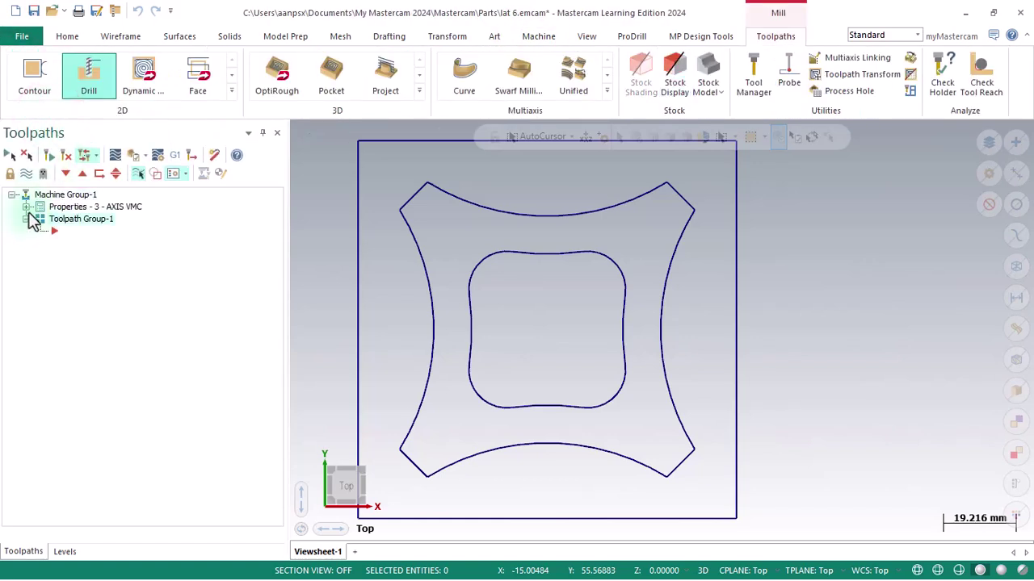
# Create rectangular stock around all of the part's wireframe geometry in the machine group's stock setup
pyautogui.click(26, 207)
pyautogui.click(80, 245)
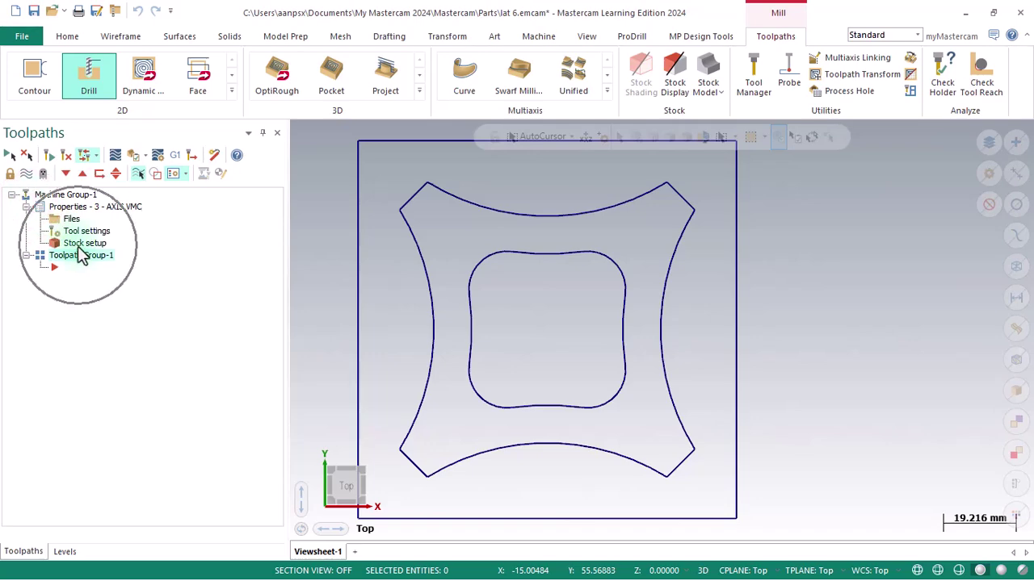
pyautogui.click(80, 244)
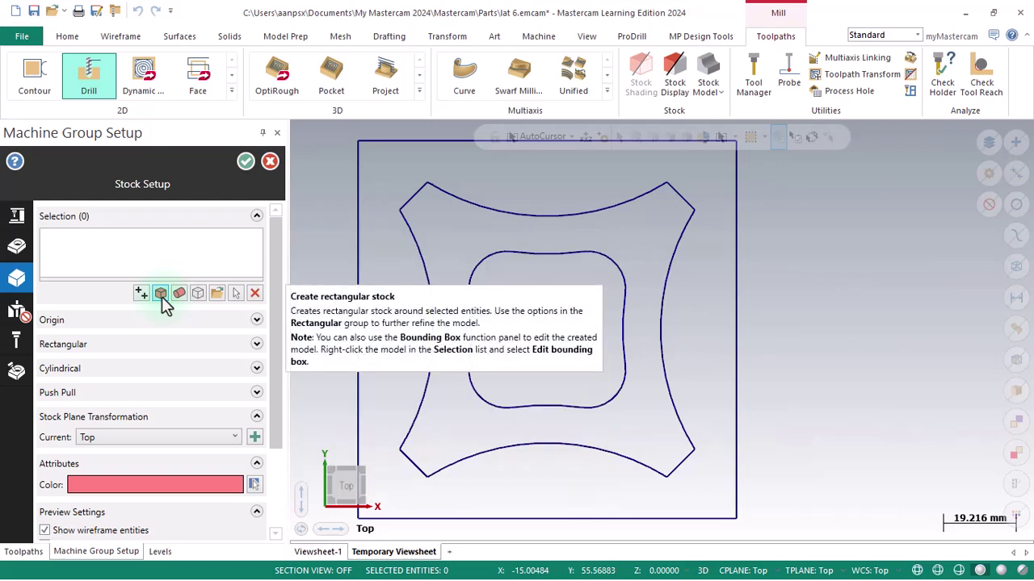
pyautogui.click(161, 295)
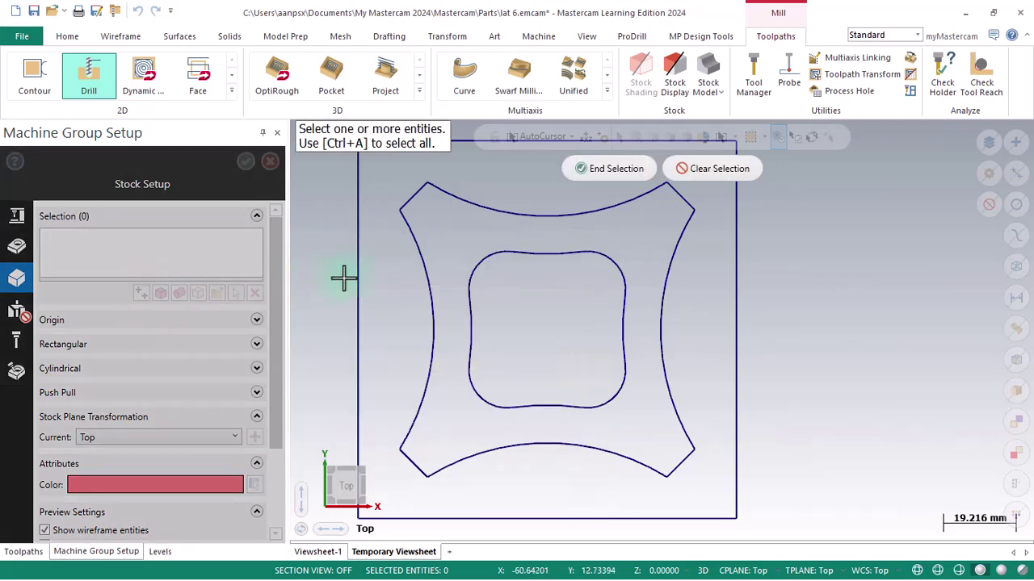
pyautogui.hotkey('ctrl', 'a')
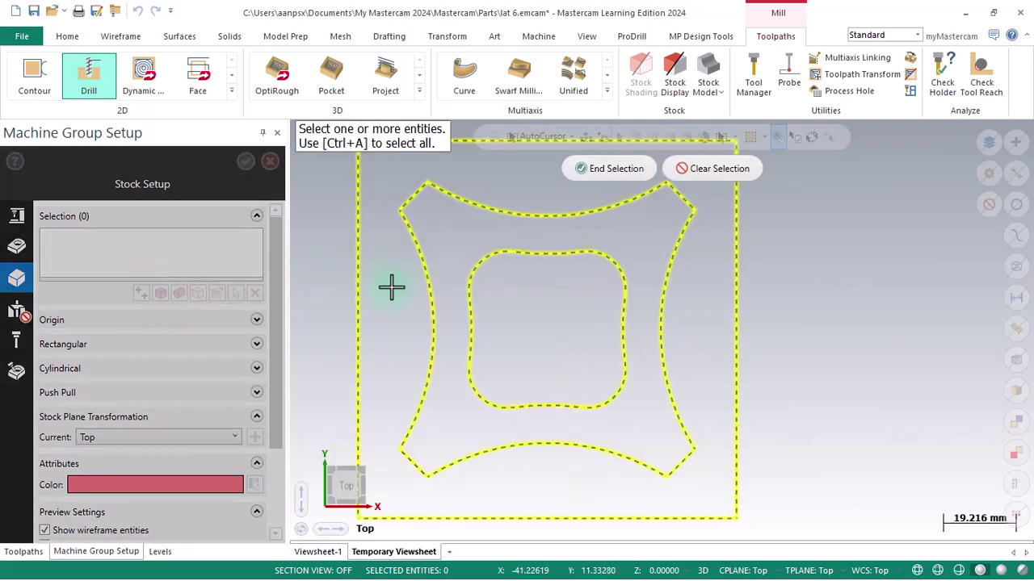
pyautogui.click(599, 179)
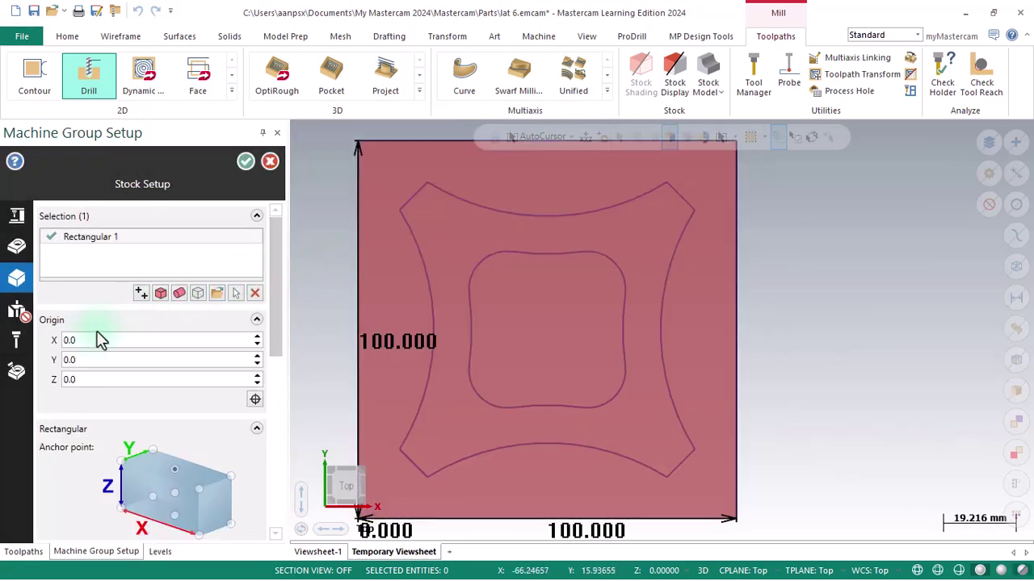
# Set the stock origin Z to 0.5 and height to 20.5, accept the setup, and turn on the stock display
pyautogui.click(79, 385)
pyautogui.write('0.5')
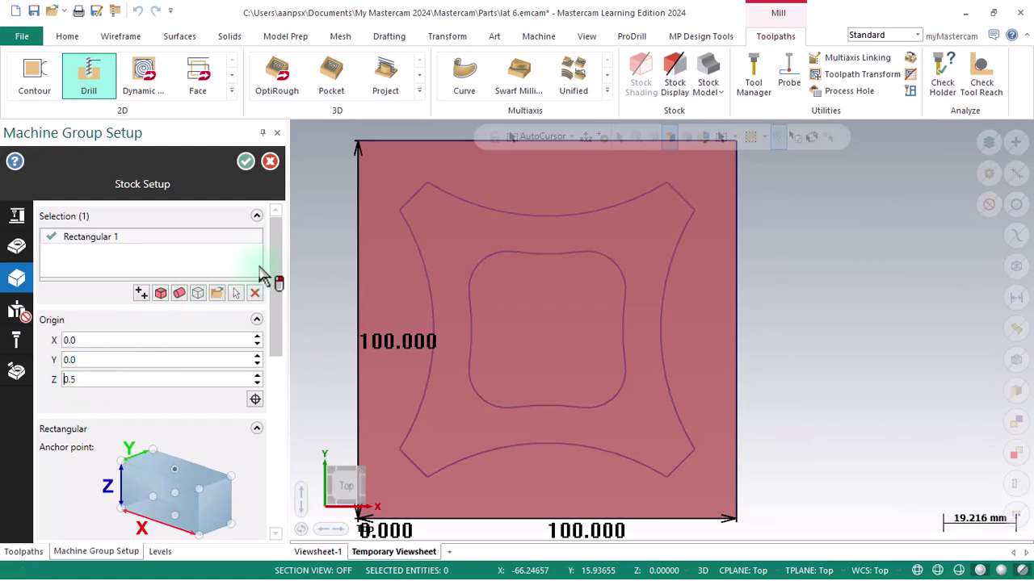
pyautogui.moveTo(275, 264); pyautogui.dragTo(273, 379)
pyautogui.click(105, 356)
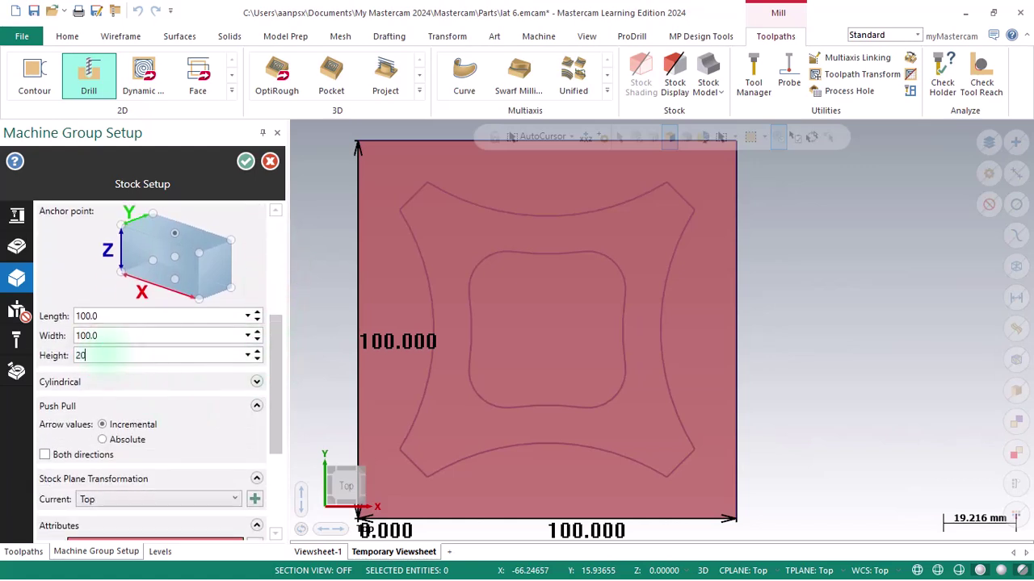
pyautogui.press('Tab')
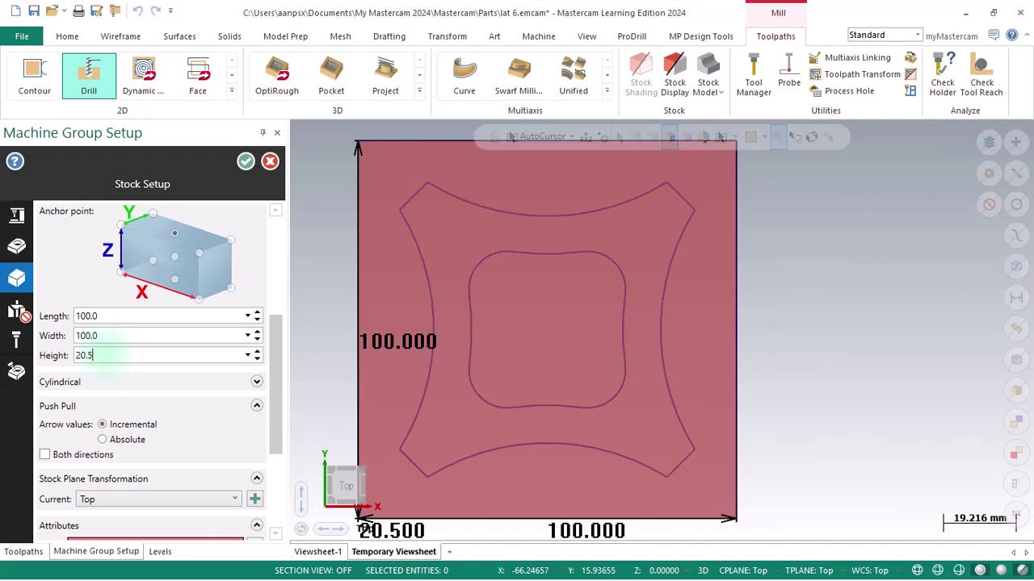
pyautogui.click(242, 164)
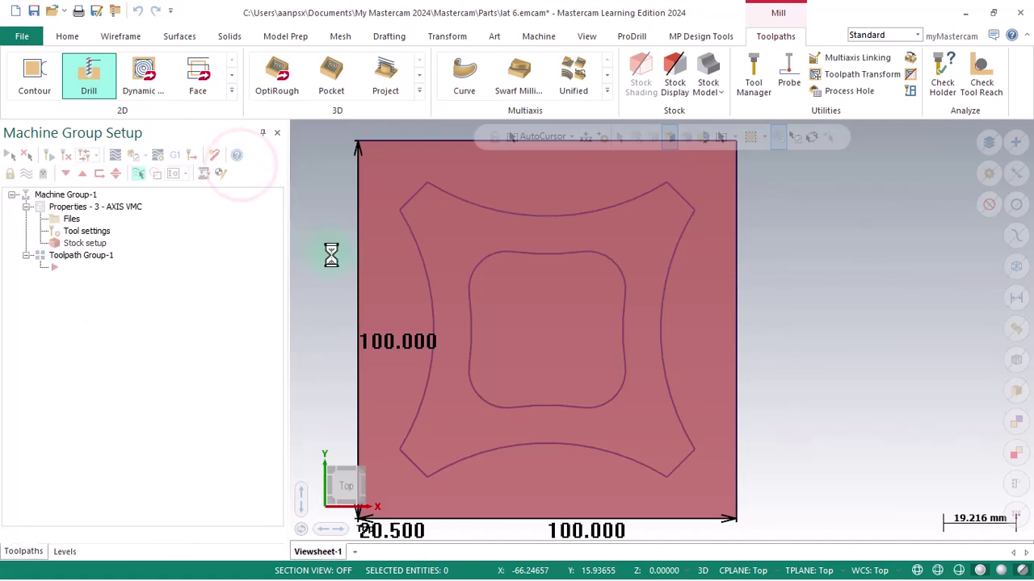
pyautogui.click(675, 74)
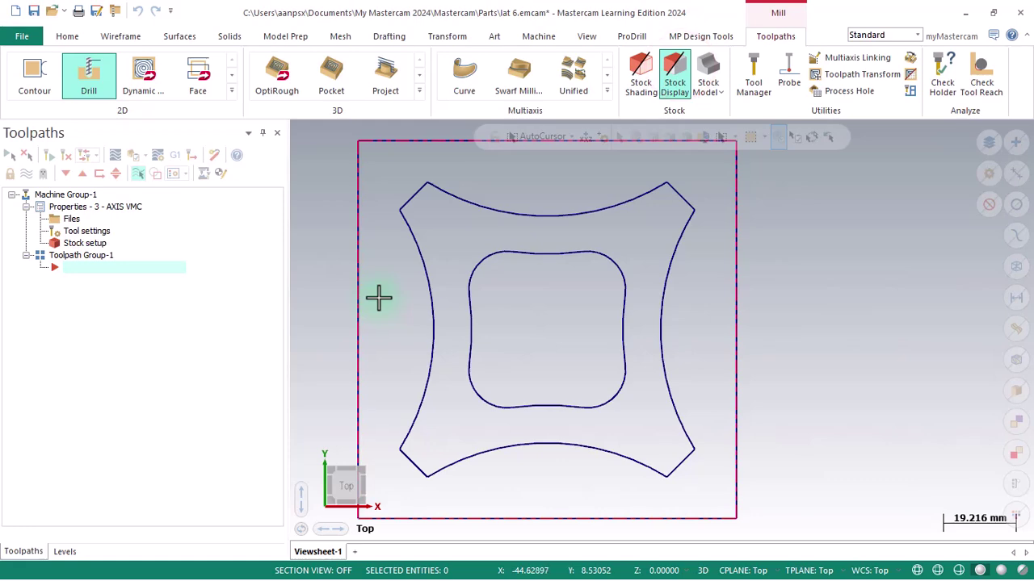
# Start a Face toolpath using the defined stock as its boundary
pyautogui.click(202, 79)
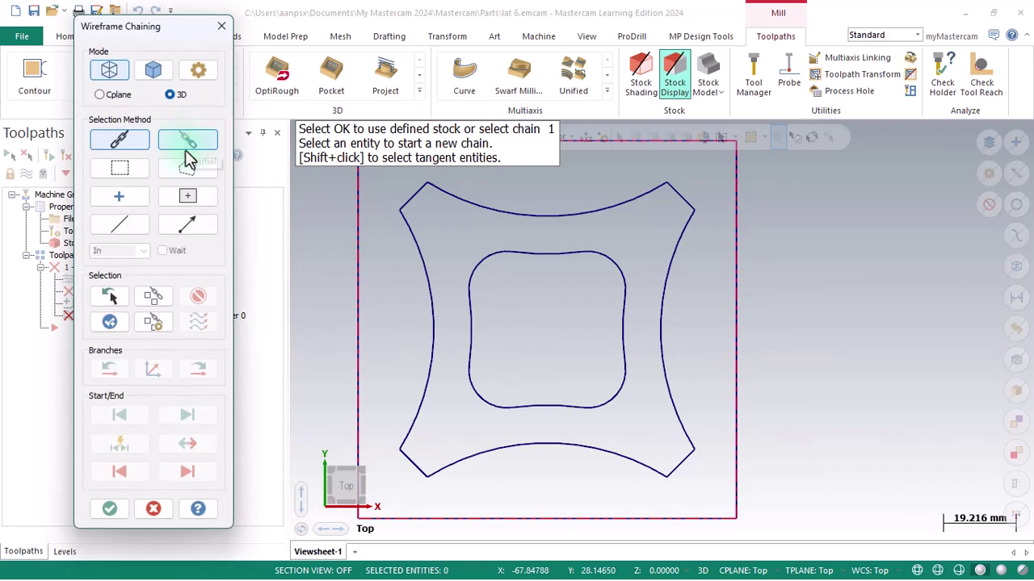
pyautogui.click(109, 508)
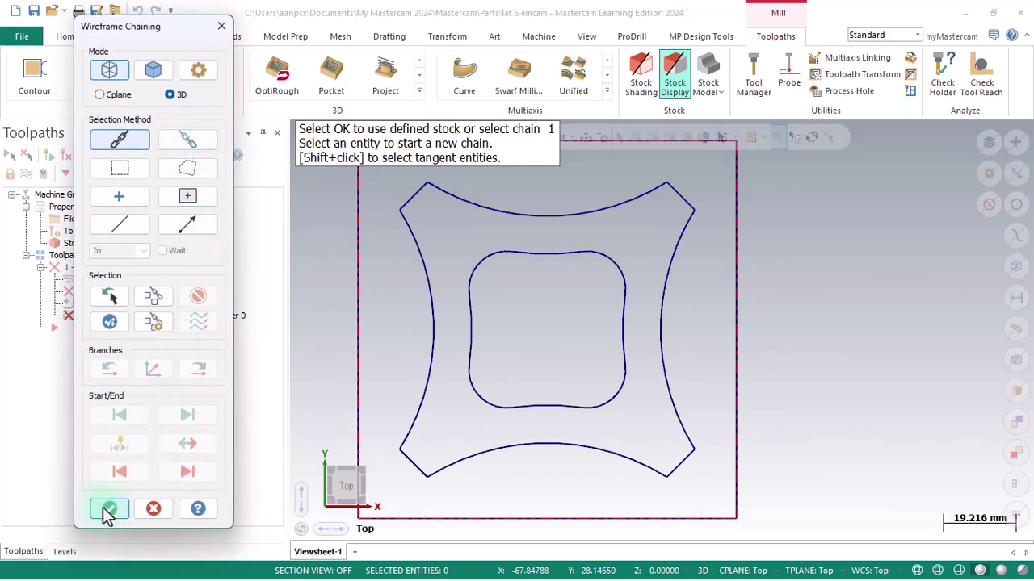
pyautogui.click(108, 510)
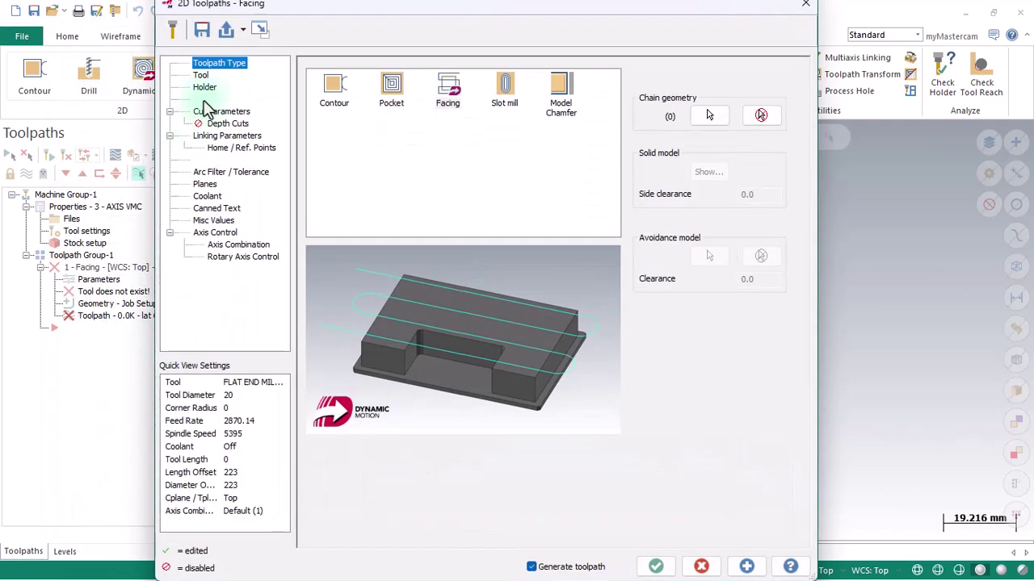
# Choose FLAT END MILL - 10 from the tool library for the facing operation
pyautogui.click(203, 75)
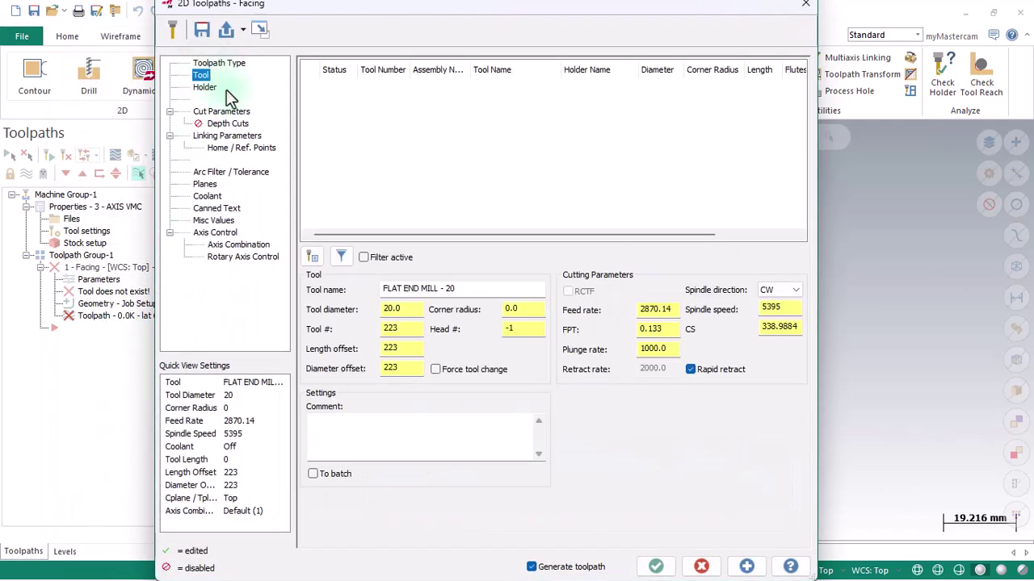
pyautogui.click(312, 254)
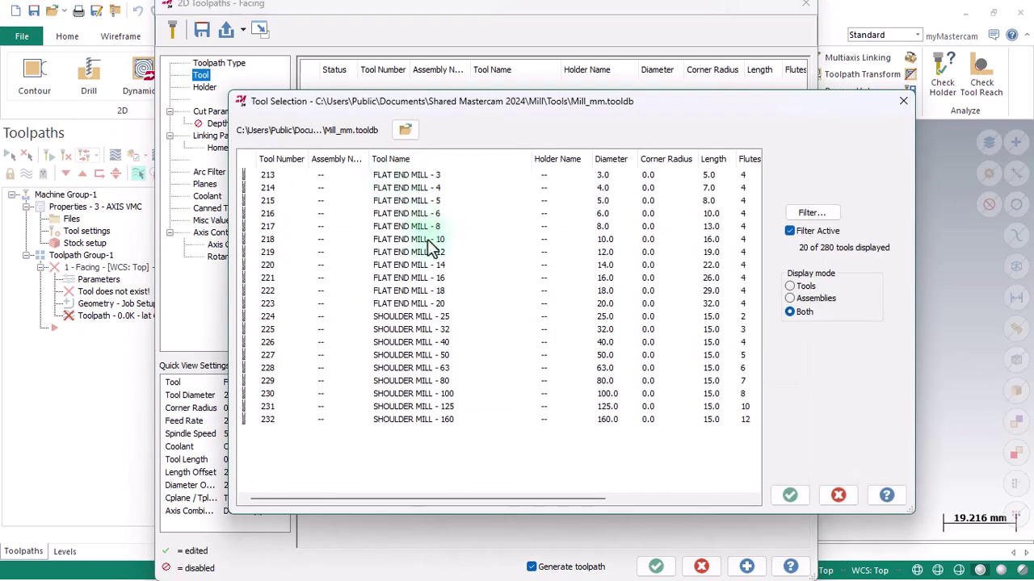
pyautogui.click(428, 240)
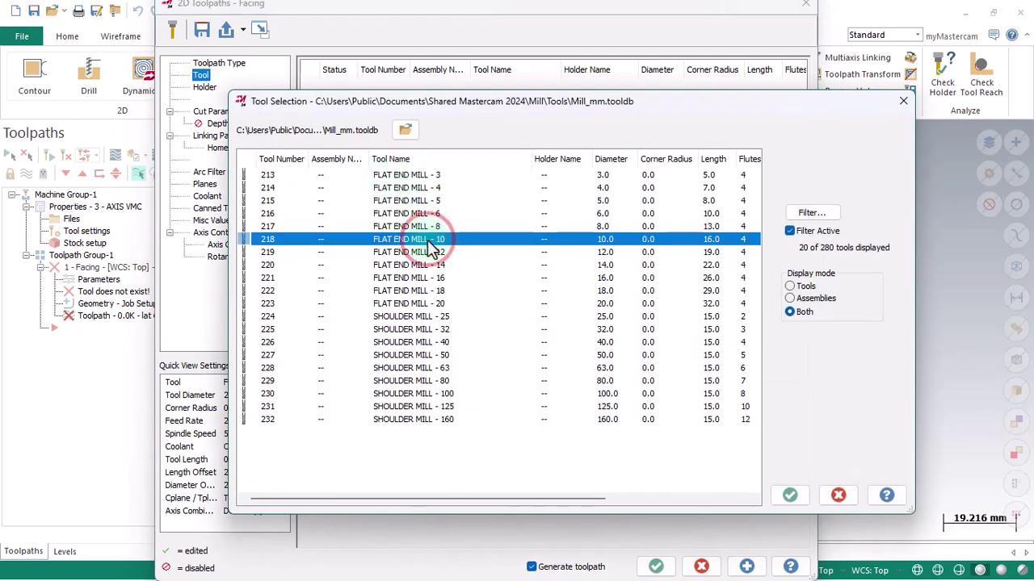
pyautogui.click(791, 495)
# Edit the flat end mill's properties to use tool number 1 and recalculate its feeds and spindle speed
pyautogui.doubleClick(353, 88)
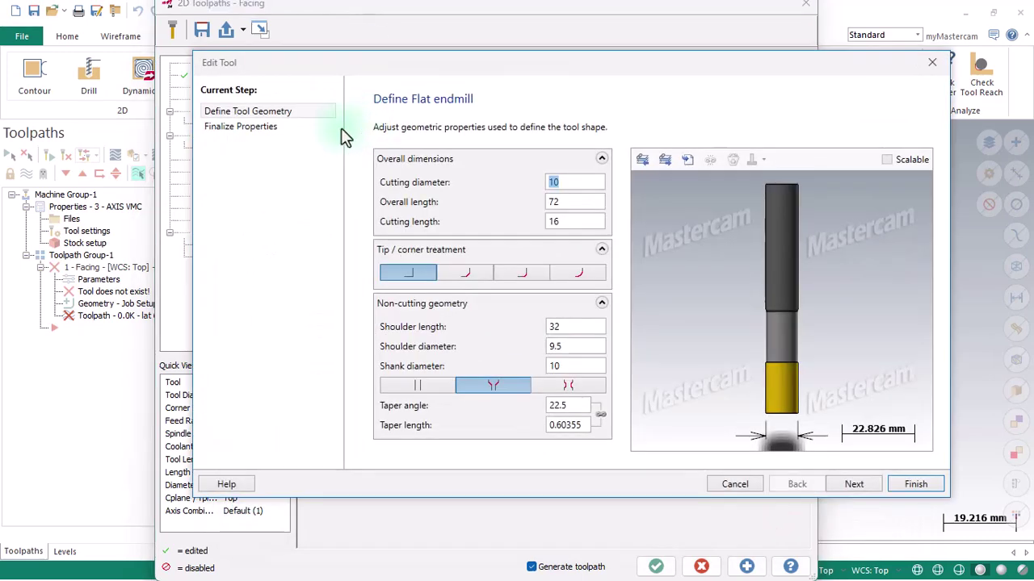
pyautogui.click(270, 129)
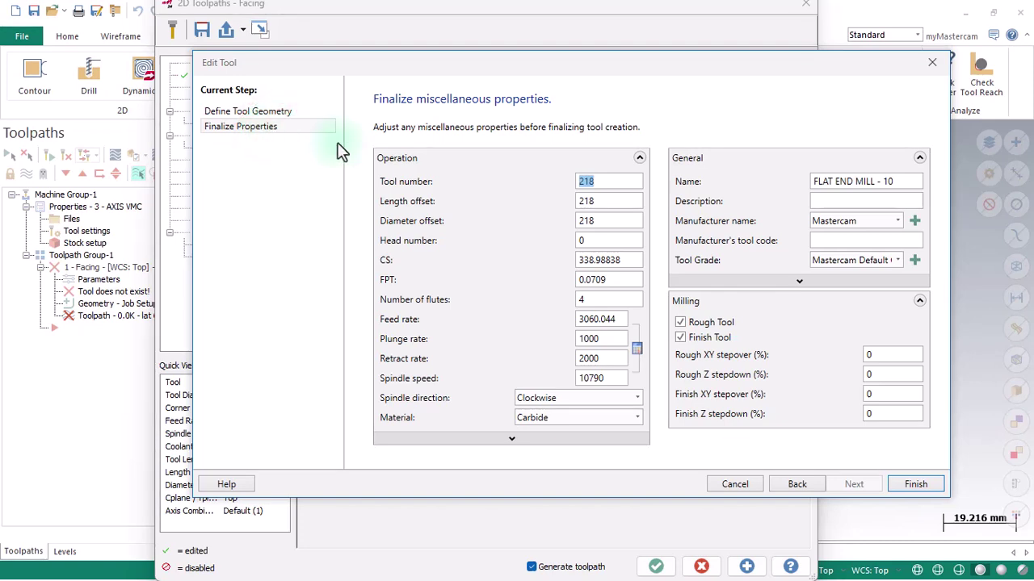
pyautogui.write('1')
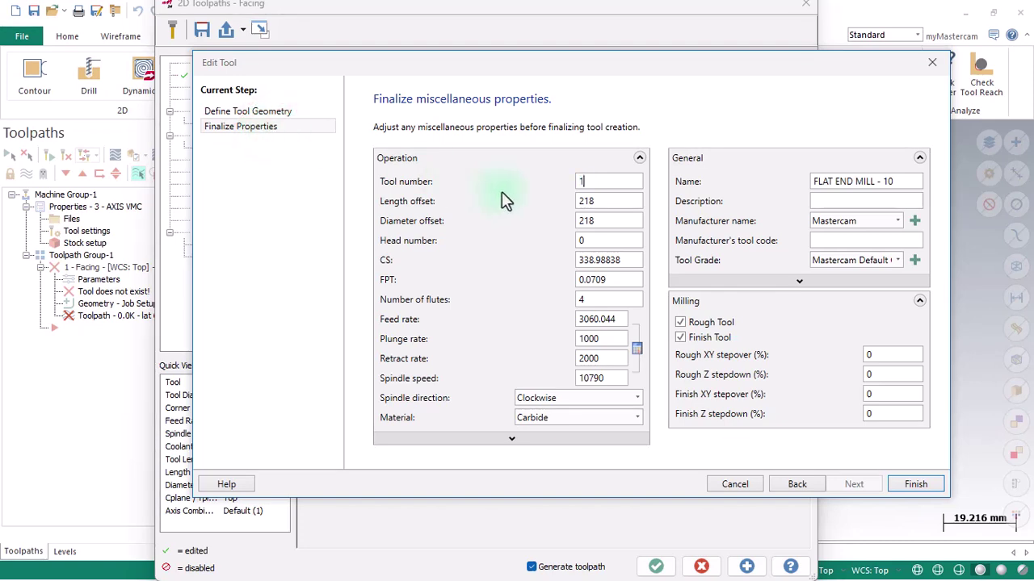
pyautogui.click(637, 349)
pyautogui.doubleClick(614, 384)
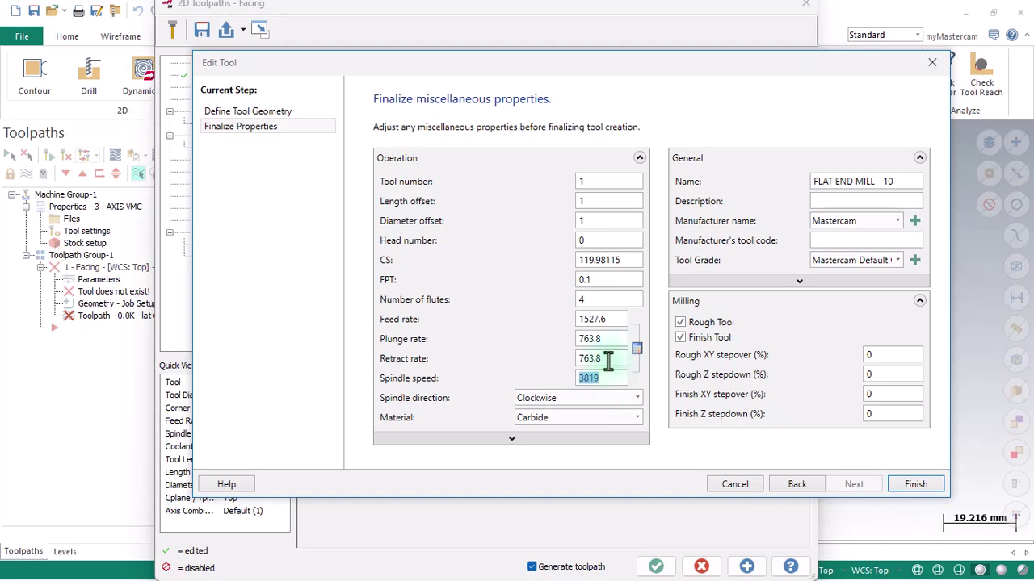
# Set the end mill's feed per tooth to 0.05 and plunge rate to 300, and finish the tool edit
pyautogui.click(595, 280)
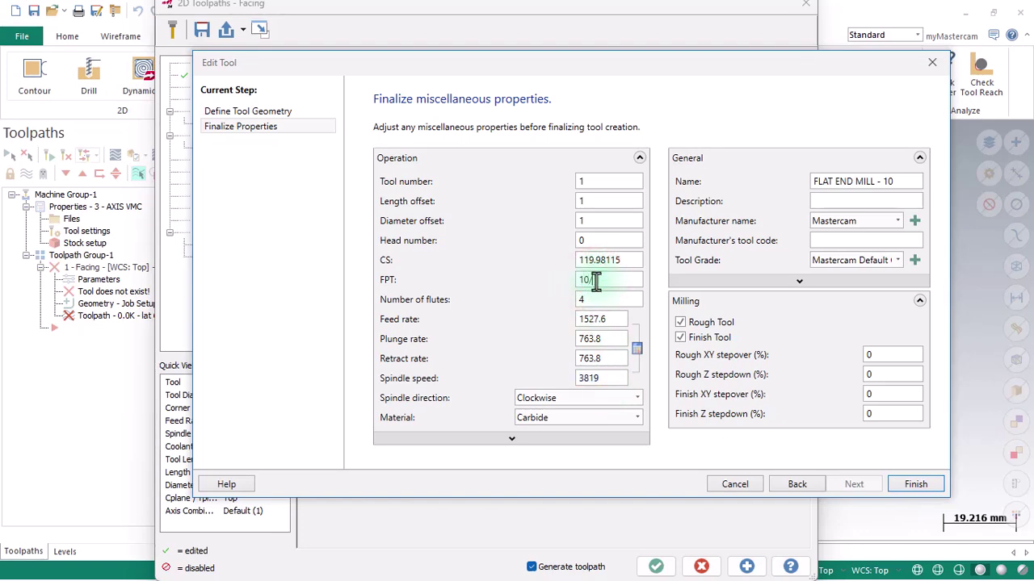
pyautogui.write('0.05')
pyautogui.click(606, 321)
pyautogui.click(606, 358)
pyautogui.click(608, 339)
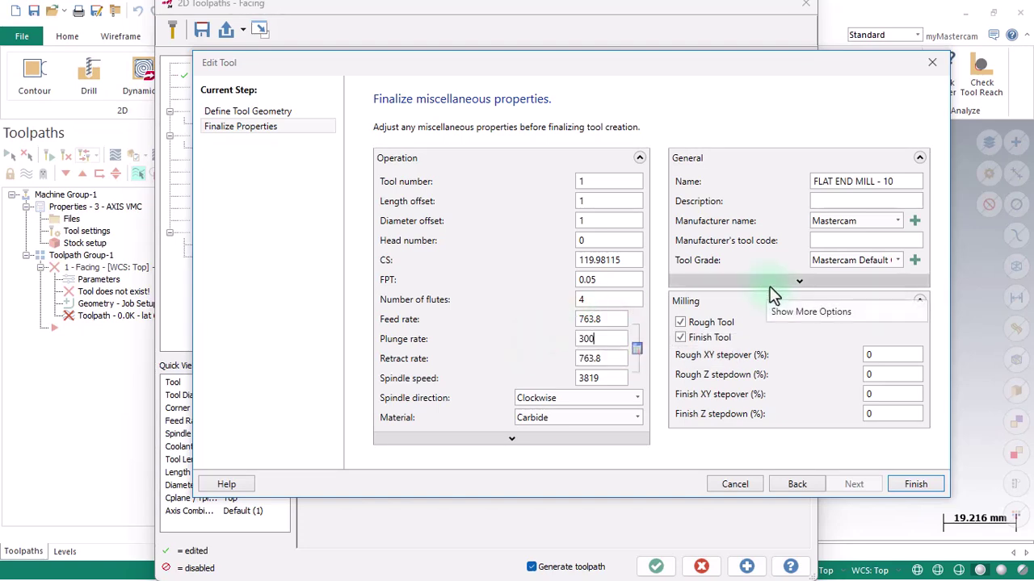
pyautogui.click(914, 491)
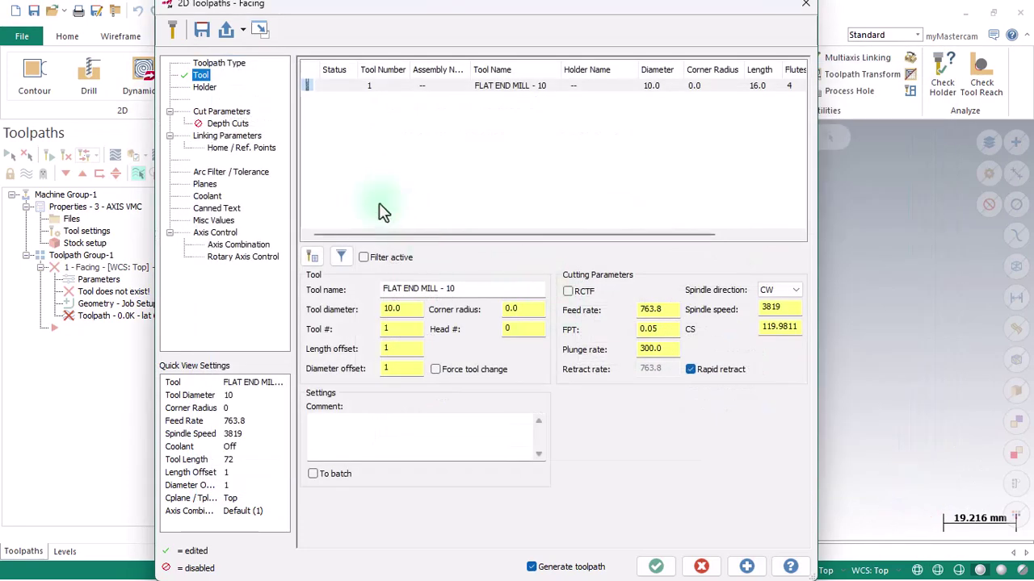
# Set the facing cut parameters to the Zigzag cutting method, 0 stock to leave on floors, and automatic angle
pyautogui.click(225, 113)
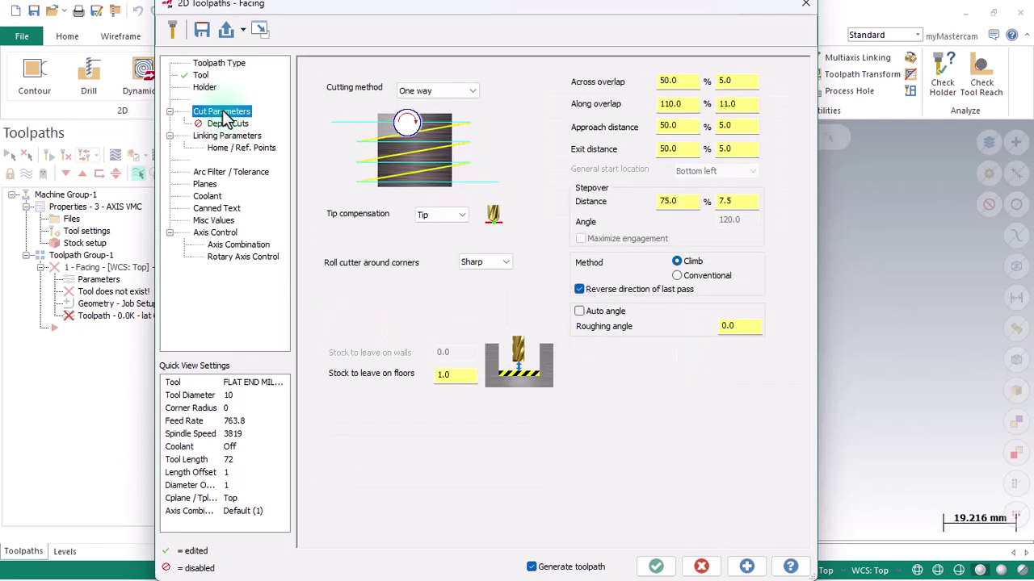
pyautogui.click(412, 89)
pyautogui.click(413, 105)
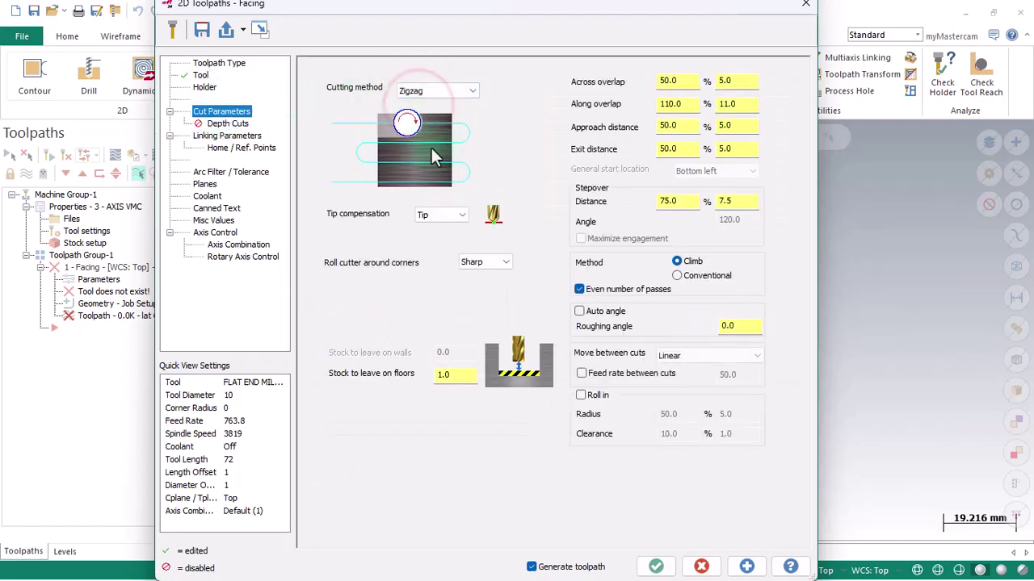
pyautogui.click(457, 378)
pyautogui.write('0')
pyautogui.click(581, 312)
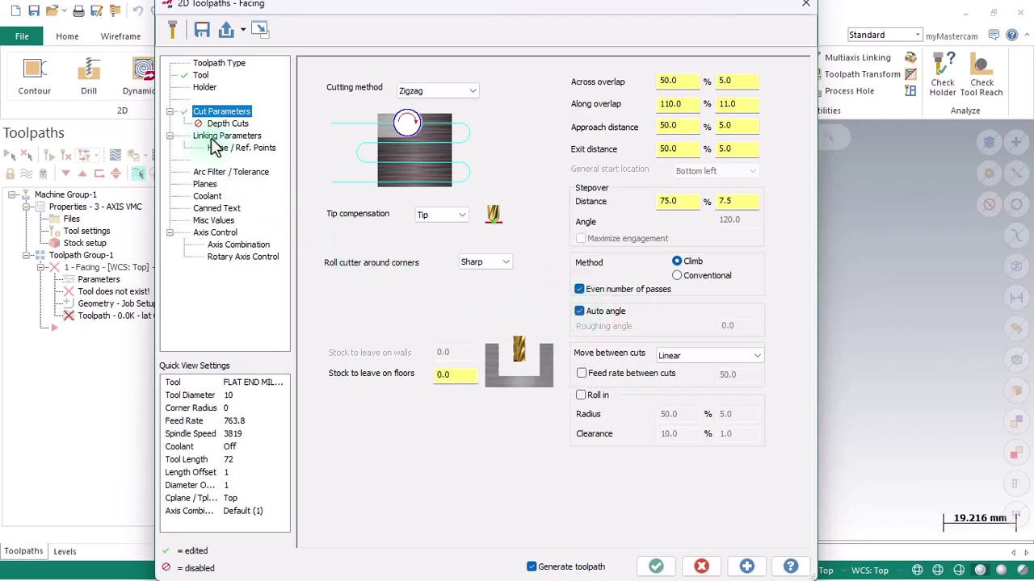
# Set the facing feed plane to 2 and the depth to Absolute in the linking parameters, and generate the toolpath
pyautogui.click(212, 138)
pyautogui.doubleClick(590, 271)
pyautogui.write('2')
pyautogui.doubleClick(586, 317)
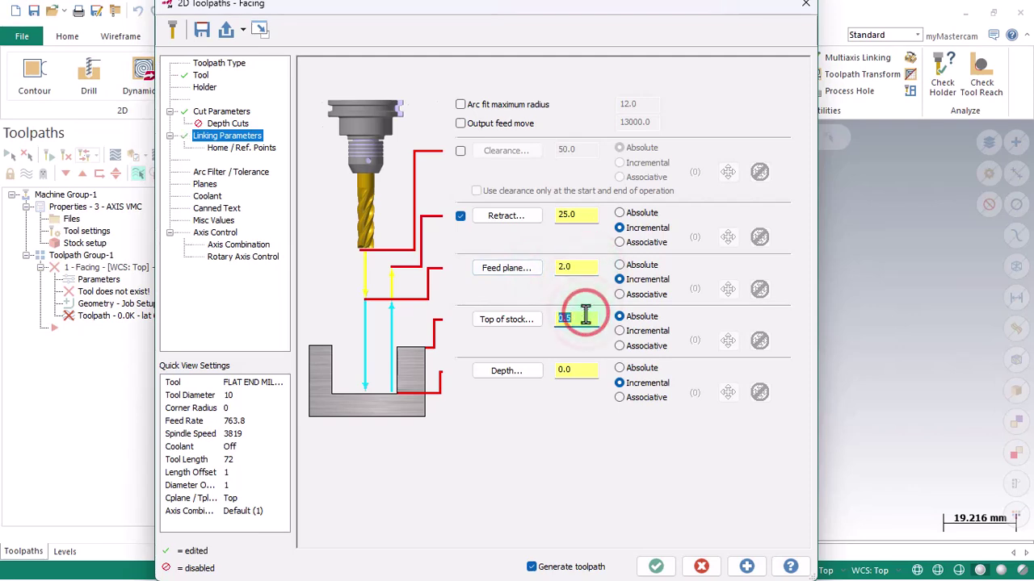
pyautogui.click(621, 369)
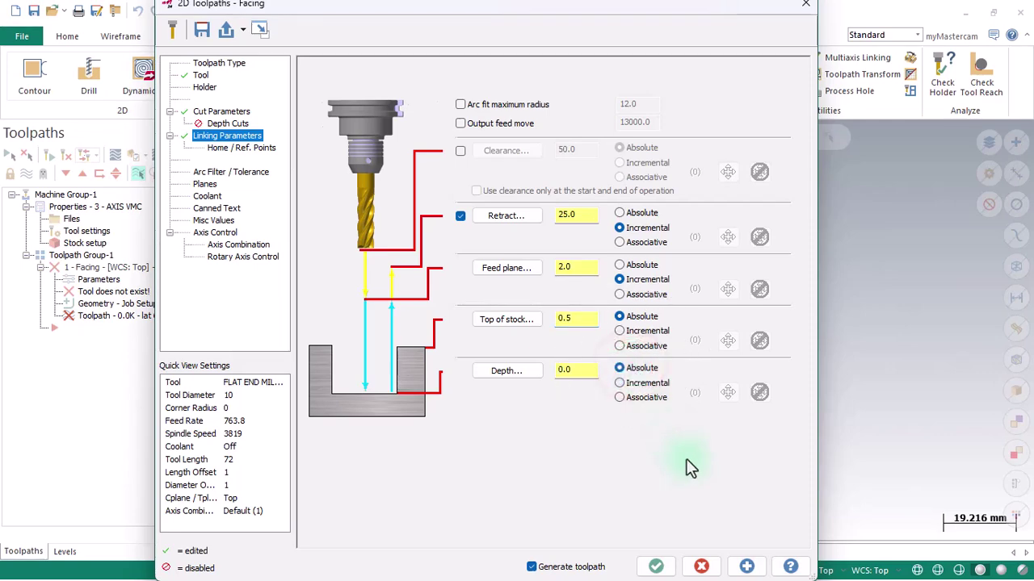
pyautogui.click(656, 567)
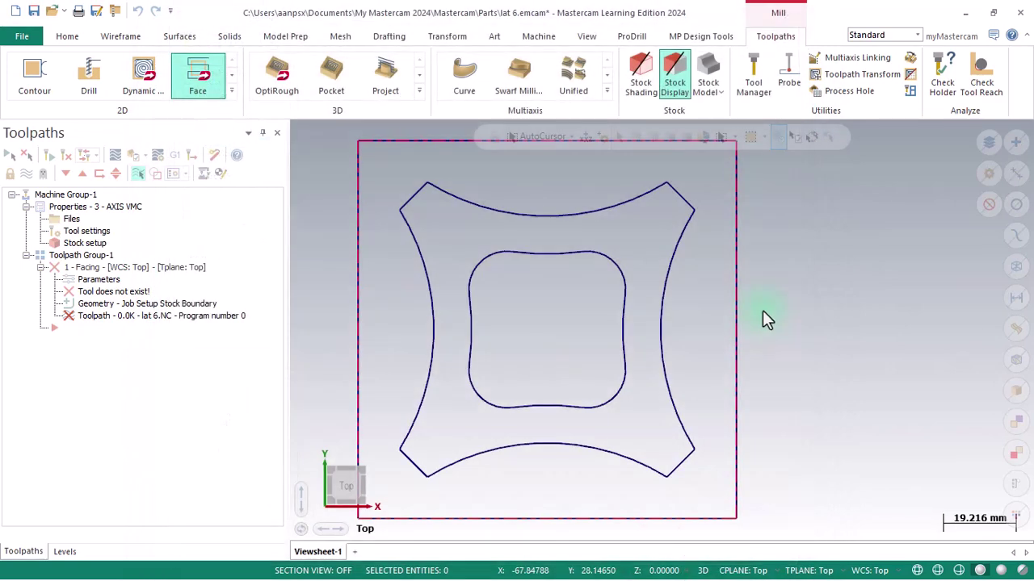
# Hide the facing toolpath's display and lock the facing operation
pyautogui.scroll(-3, 761, 315)
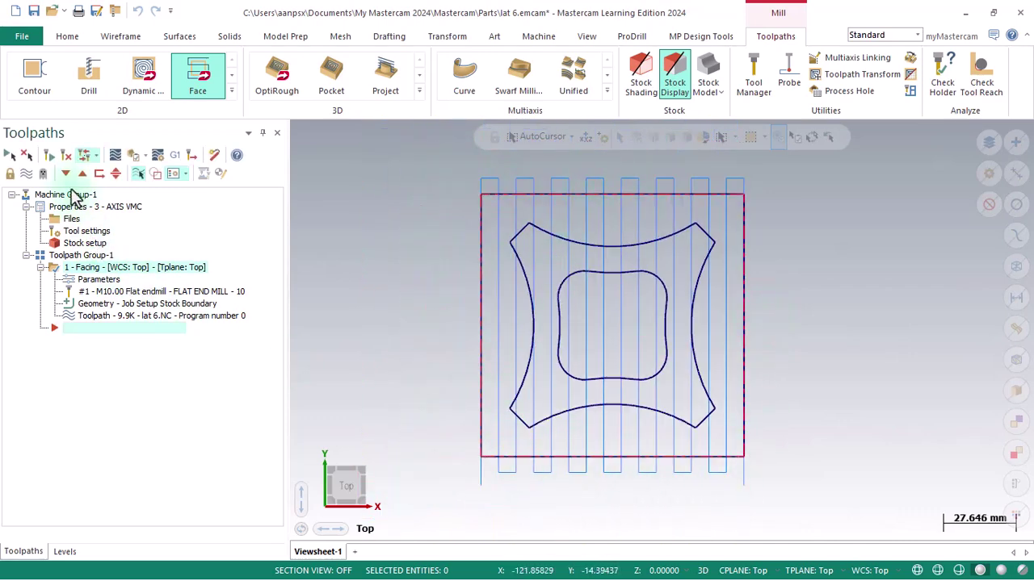
pyautogui.click(26, 175)
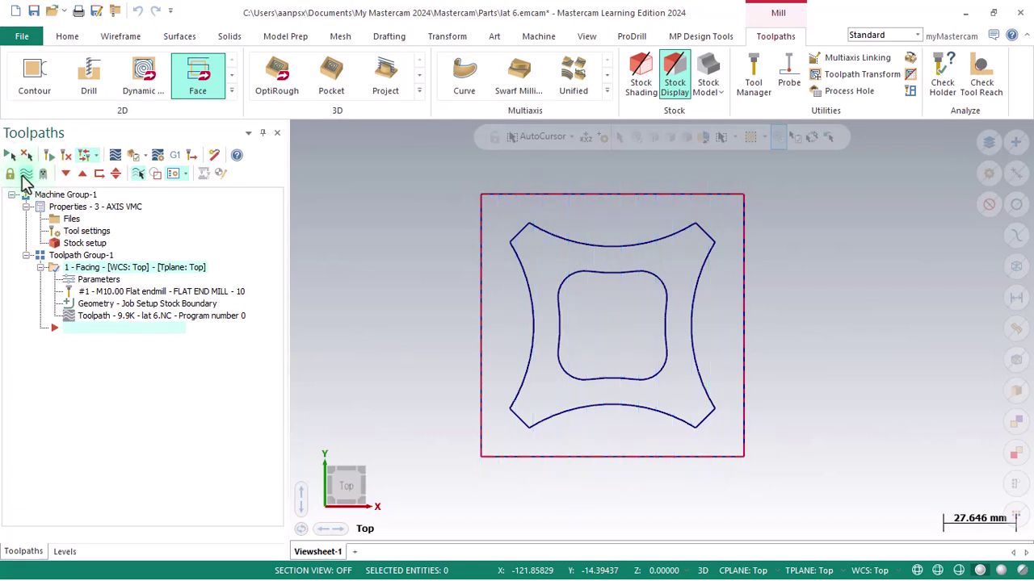
pyautogui.click(11, 175)
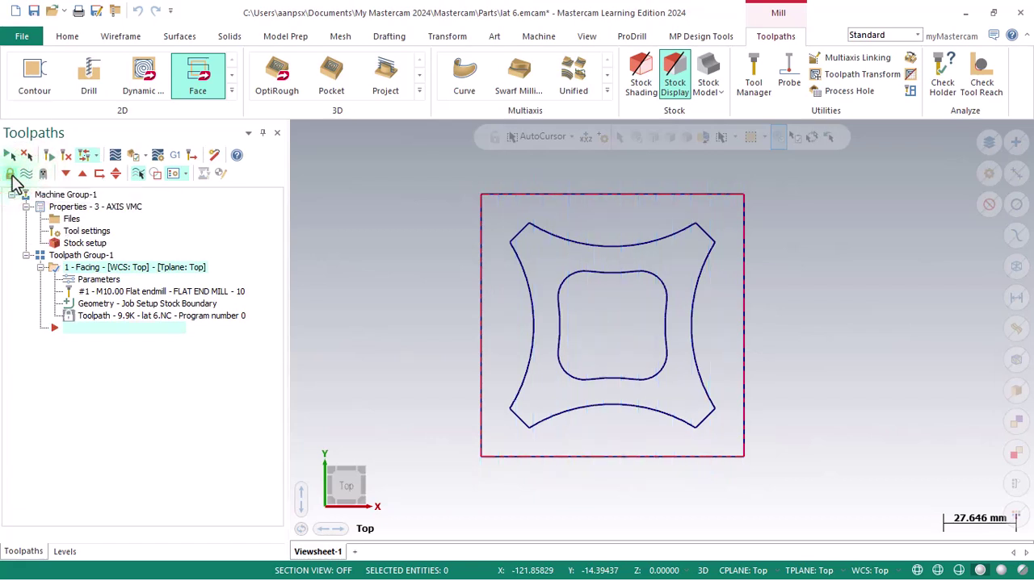
# Collapse the facing operation and create a Pocket toolpath from the outer square and the surrounding concave-sided profile
pyautogui.click(40, 270)
pyautogui.click(40, 268)
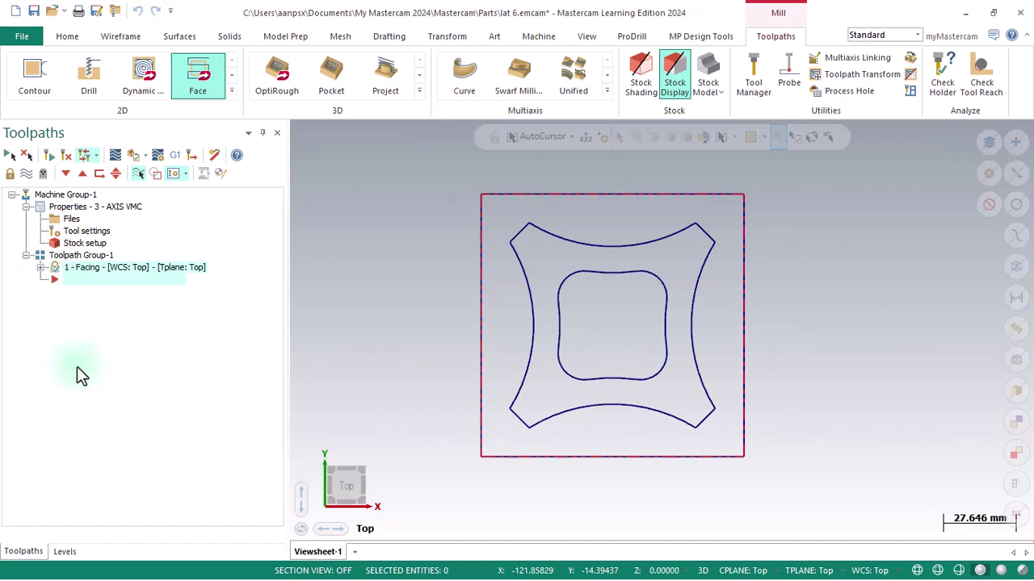
pyautogui.click(231, 91)
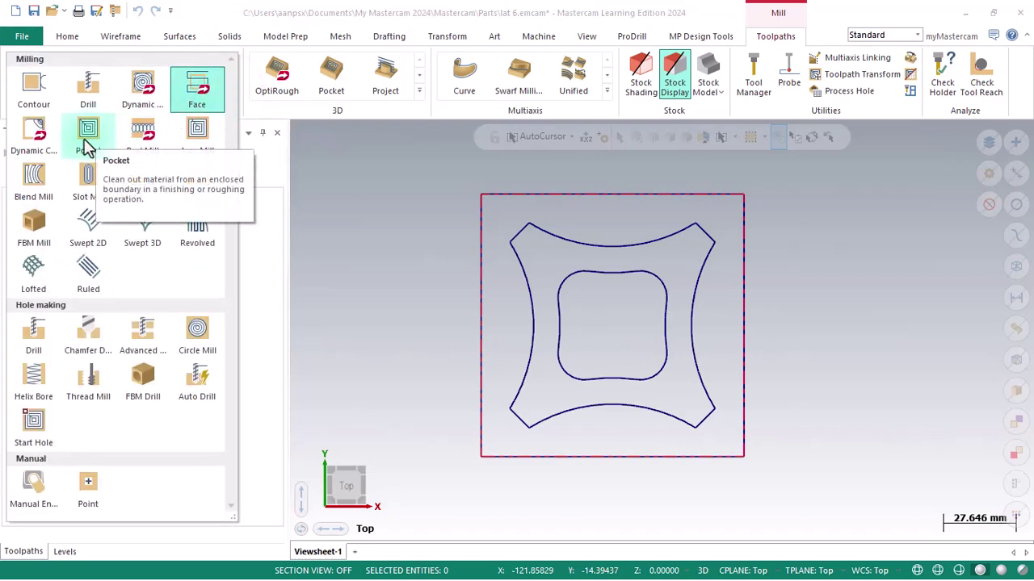
pyautogui.click(87, 144)
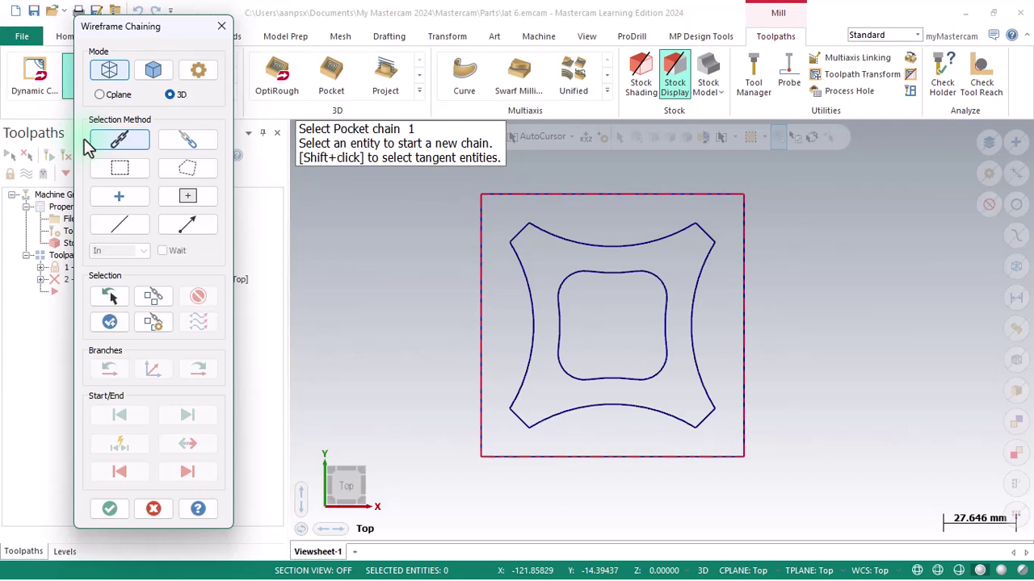
pyautogui.click(479, 288)
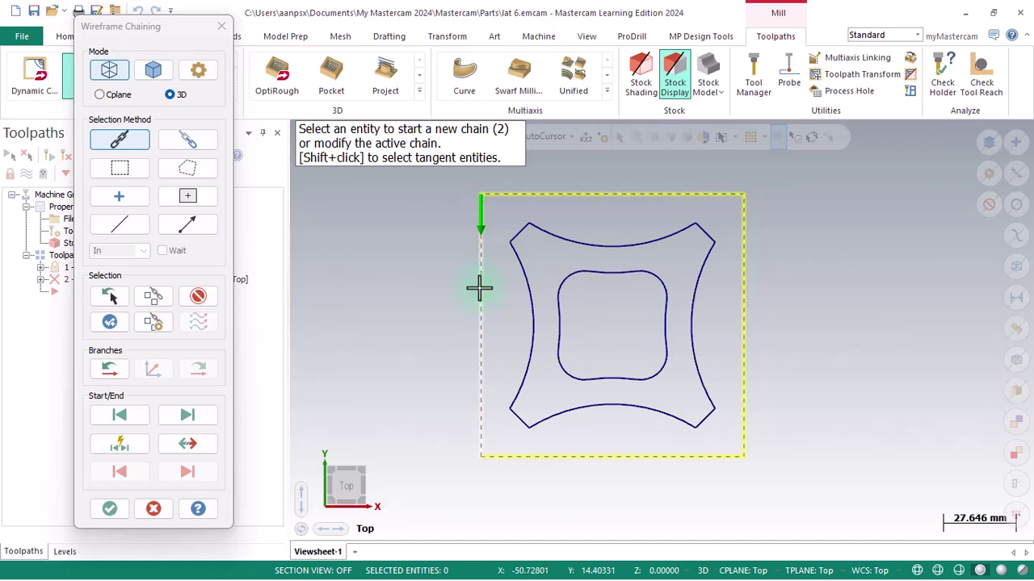
pyautogui.click(525, 290)
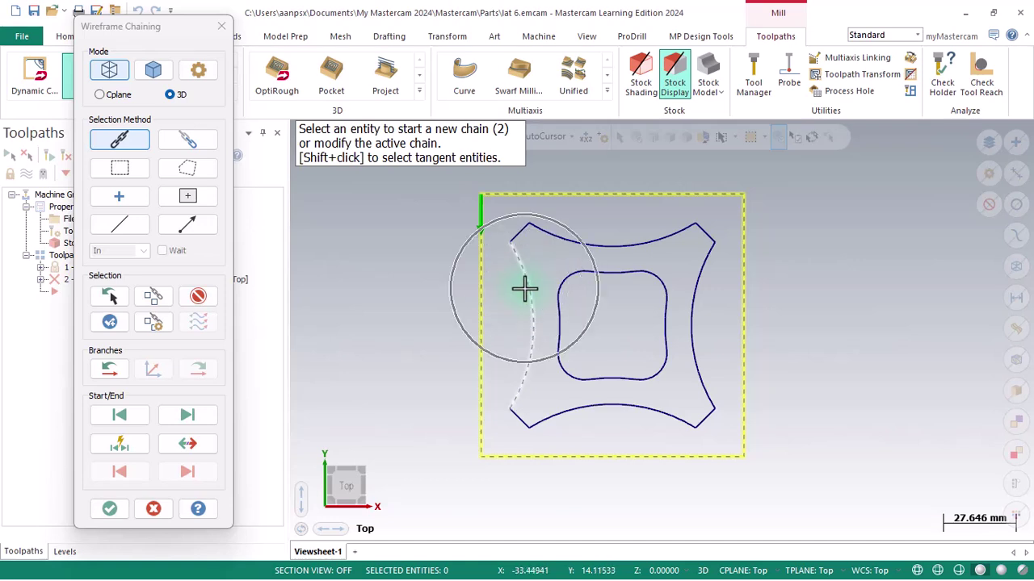
pyautogui.click(102, 512)
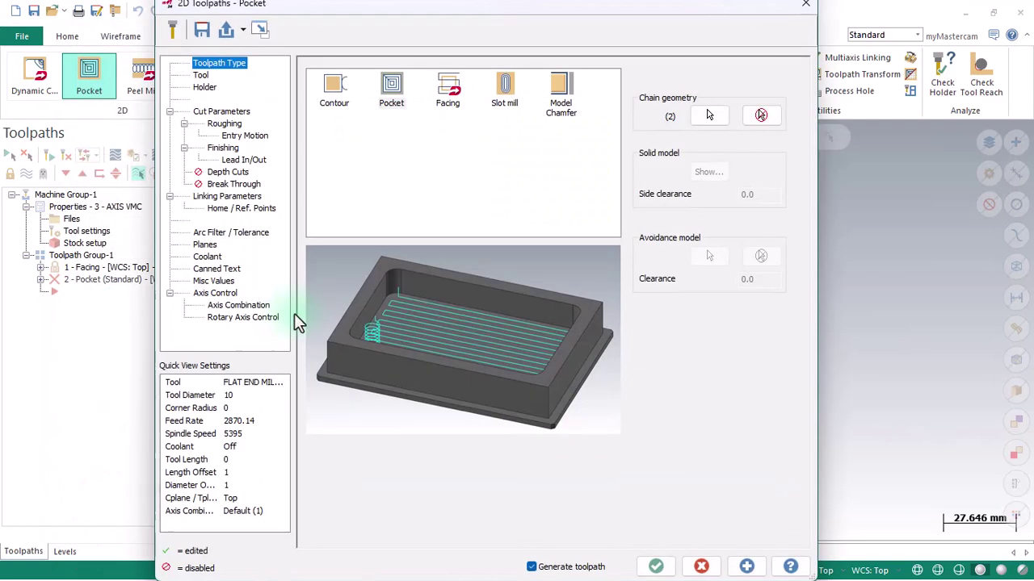
# Assign the 10 mm flat end mill to the pocket operation and set its pocket type to Facing
pyautogui.click(201, 75)
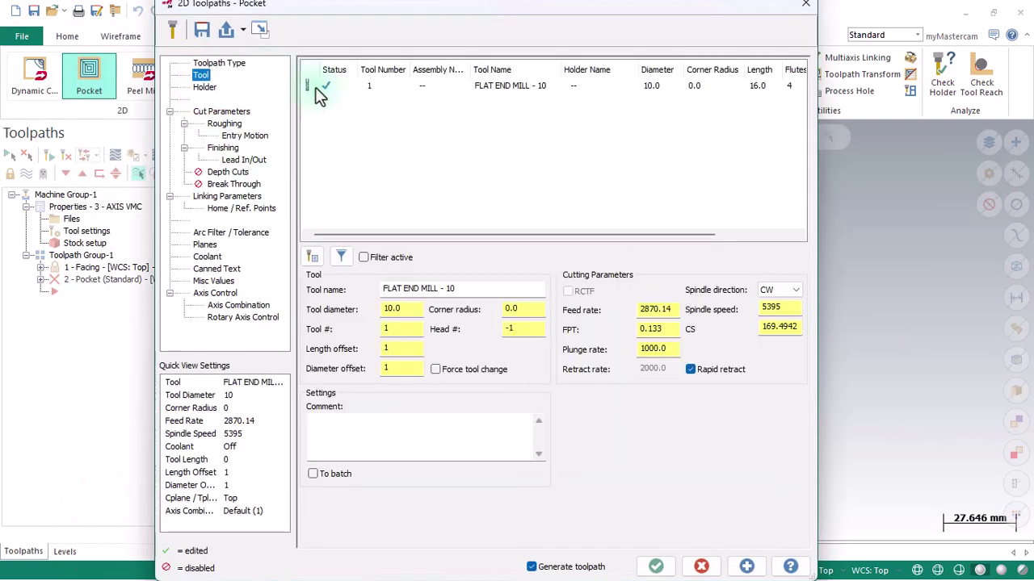
pyautogui.click(363, 85)
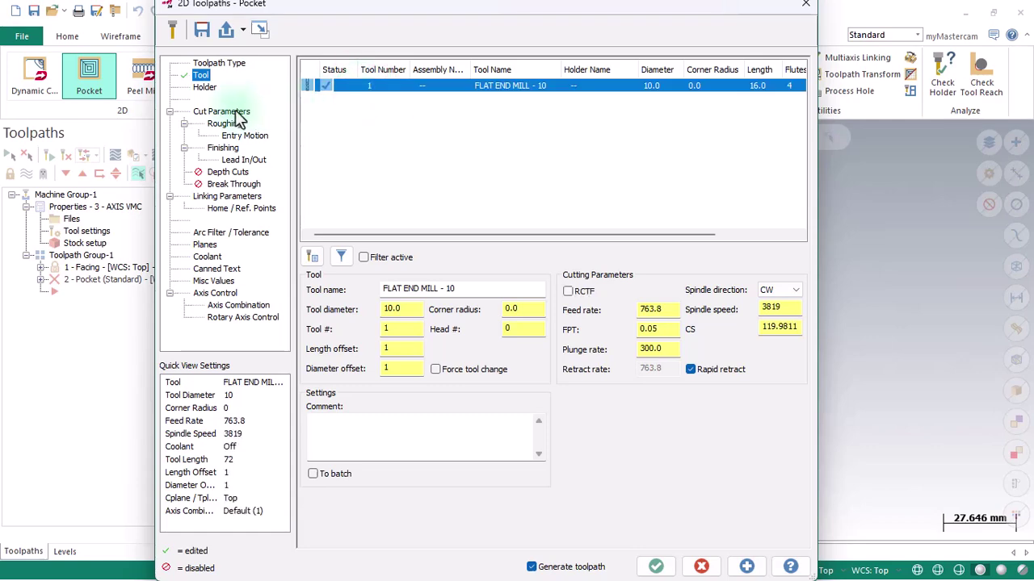
pyautogui.click(221, 111)
pyautogui.click(641, 96)
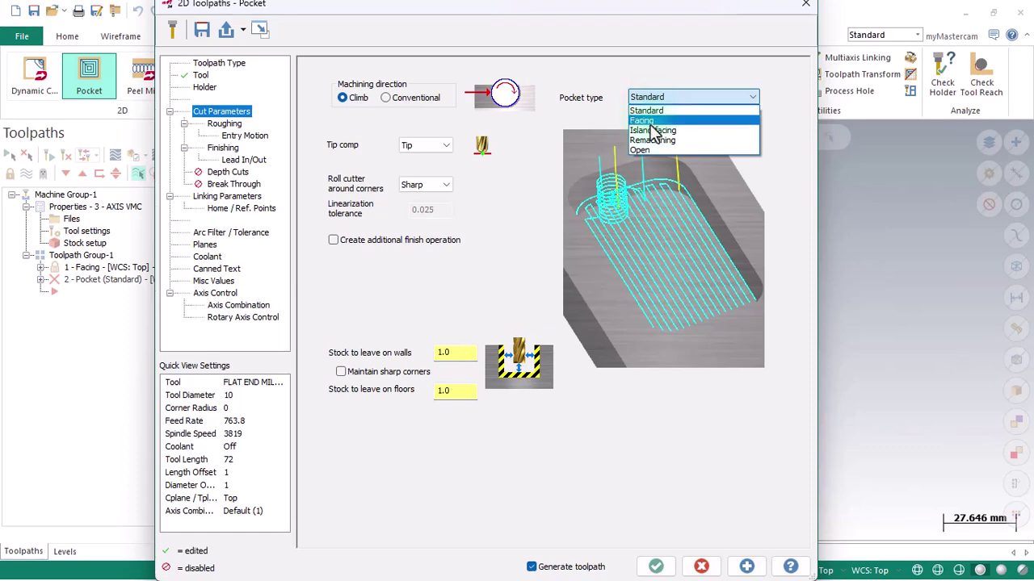
pyautogui.click(651, 121)
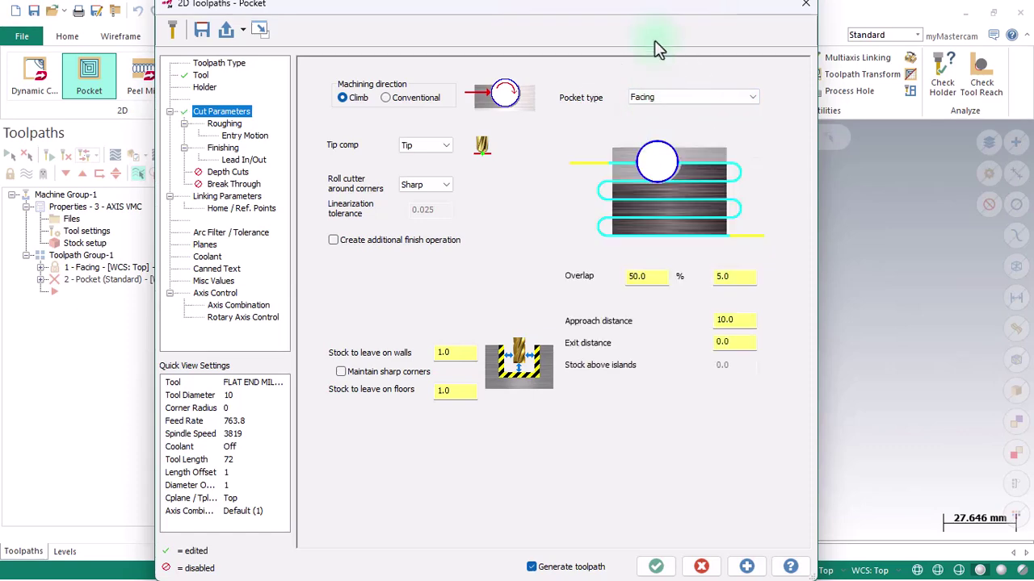
pyautogui.moveTo(646, 8); pyautogui.dragTo(265, 51)
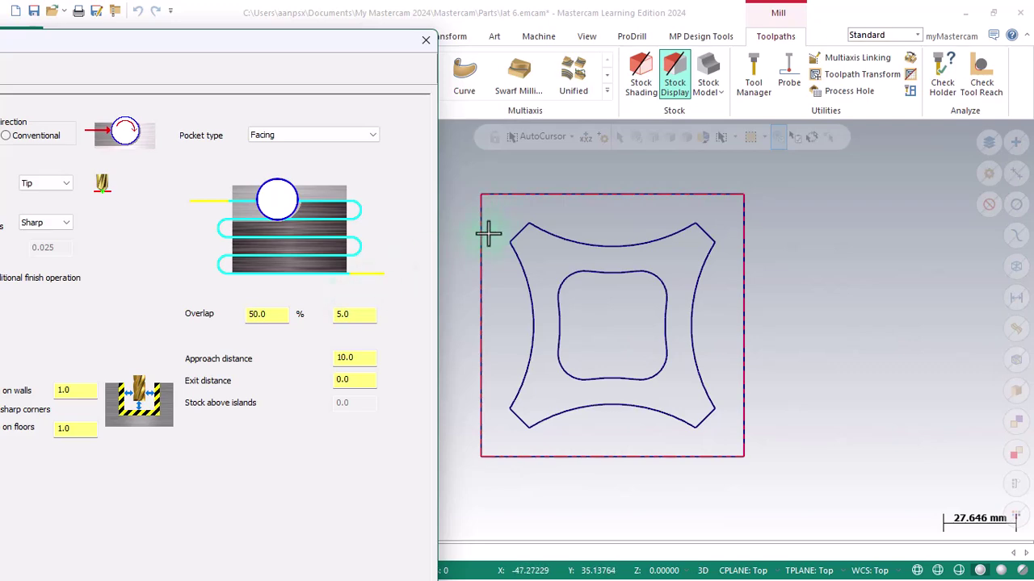
pyautogui.moveTo(248, 50); pyautogui.dragTo(507, 19)
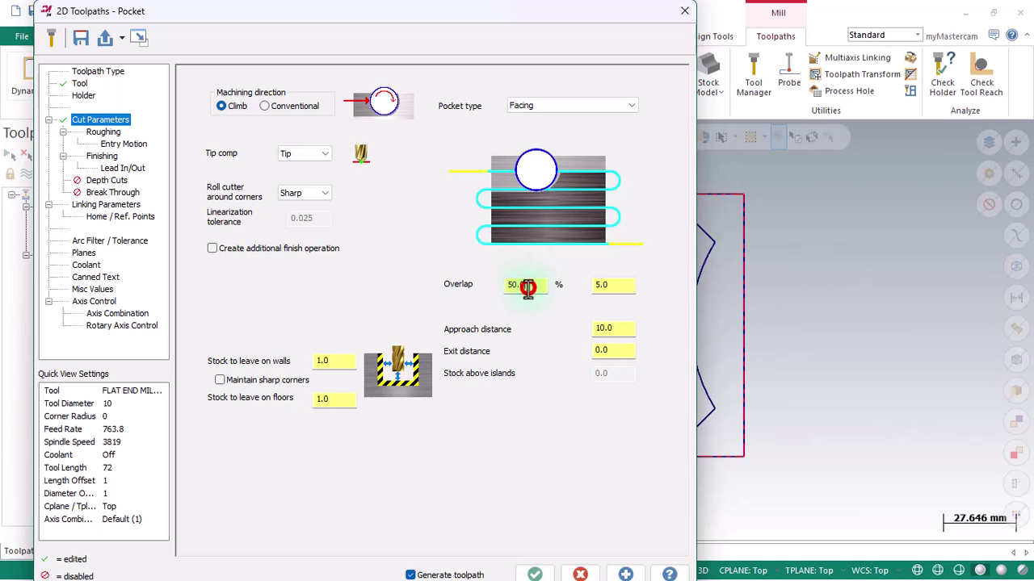
# Set the pocket's stock to leave on walls and floors to 0
pyautogui.click(339, 360)
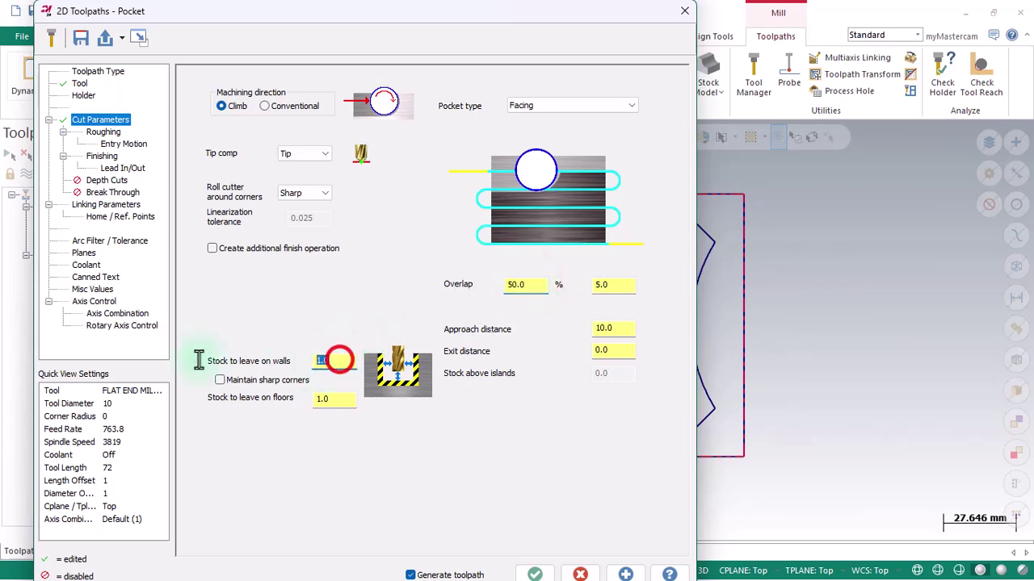
pyautogui.write('0')
pyautogui.click(329, 399)
pyautogui.write('0')
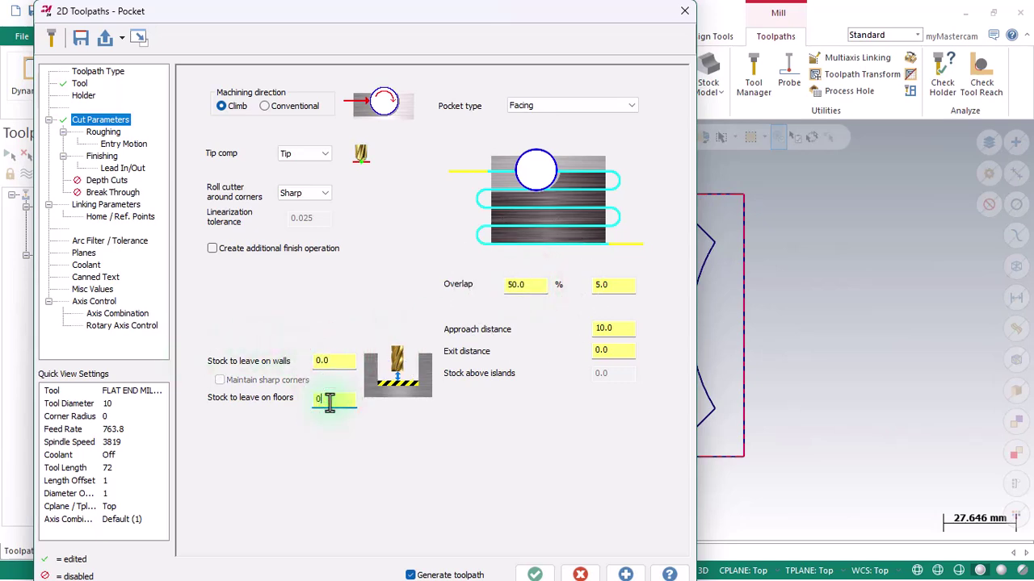
# Set the pocket roughing to Parallel Spiral with a 20% stepover and turn off Spiral inside to outside
pyautogui.click(117, 134)
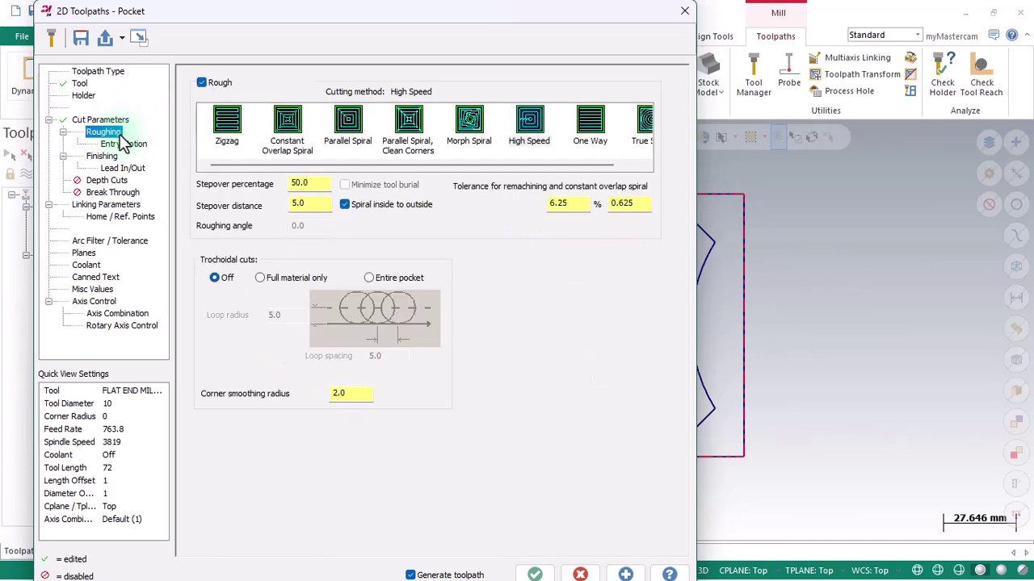
pyautogui.click(355, 137)
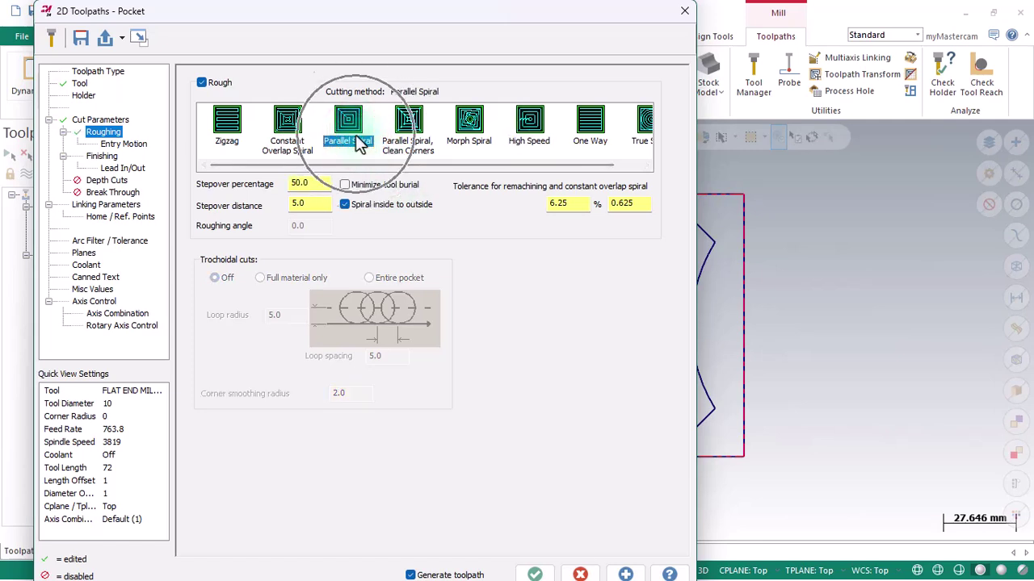
pyautogui.click(347, 207)
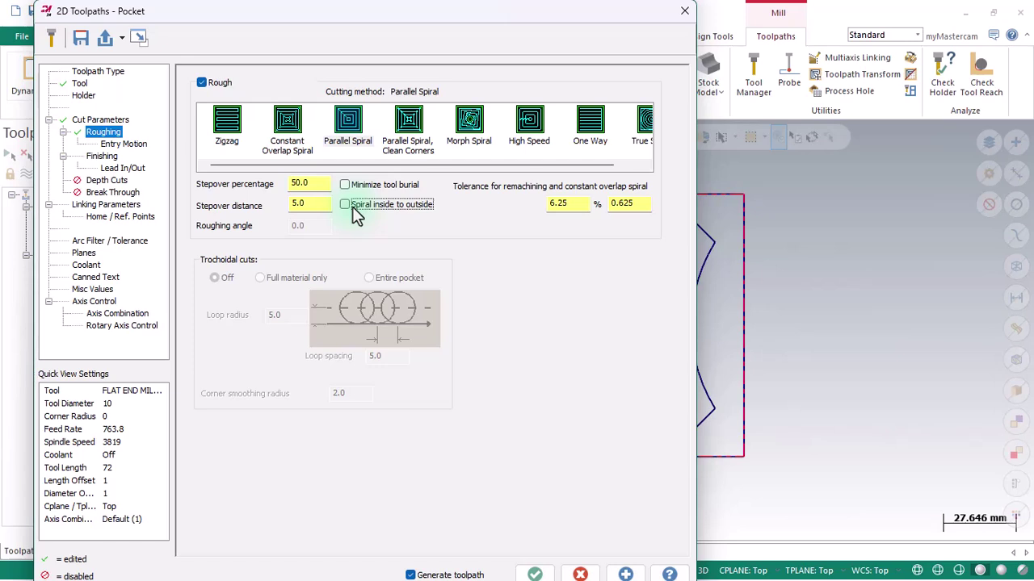
pyautogui.doubleClick(300, 183)
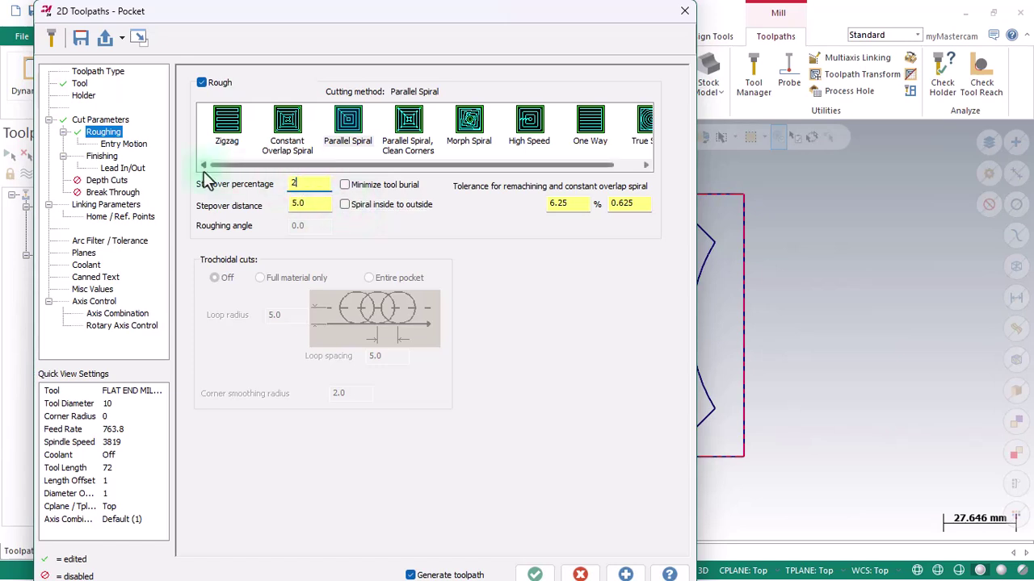
pyautogui.doubleClick(298, 203)
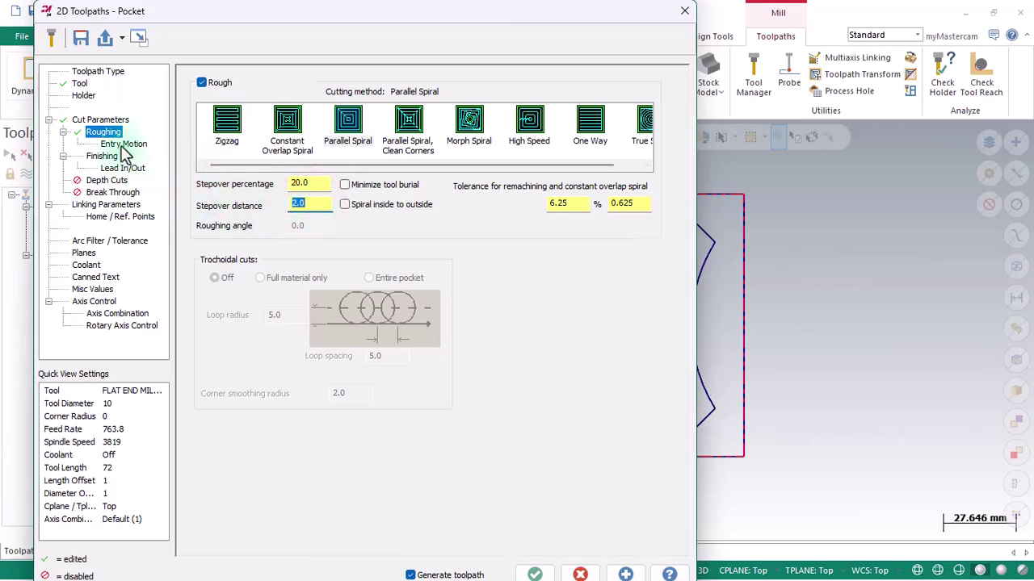
# Check the helix entry motion, set the finish pass spacing to 0.2, and turn off Finish outer boundary
pyautogui.click(123, 146)
pyautogui.click(299, 111)
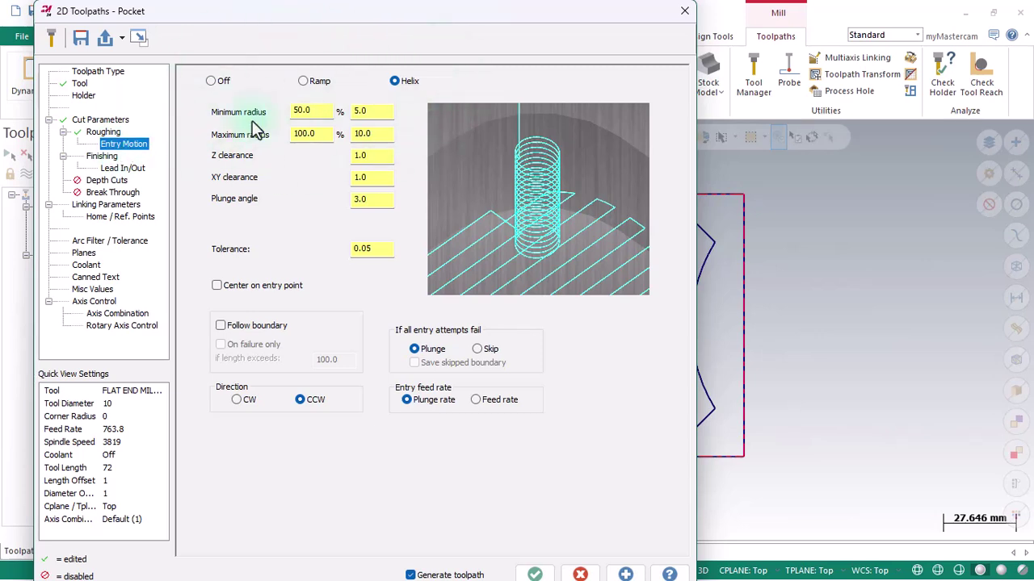
pyautogui.click(111, 162)
pyautogui.doubleClick(276, 124)
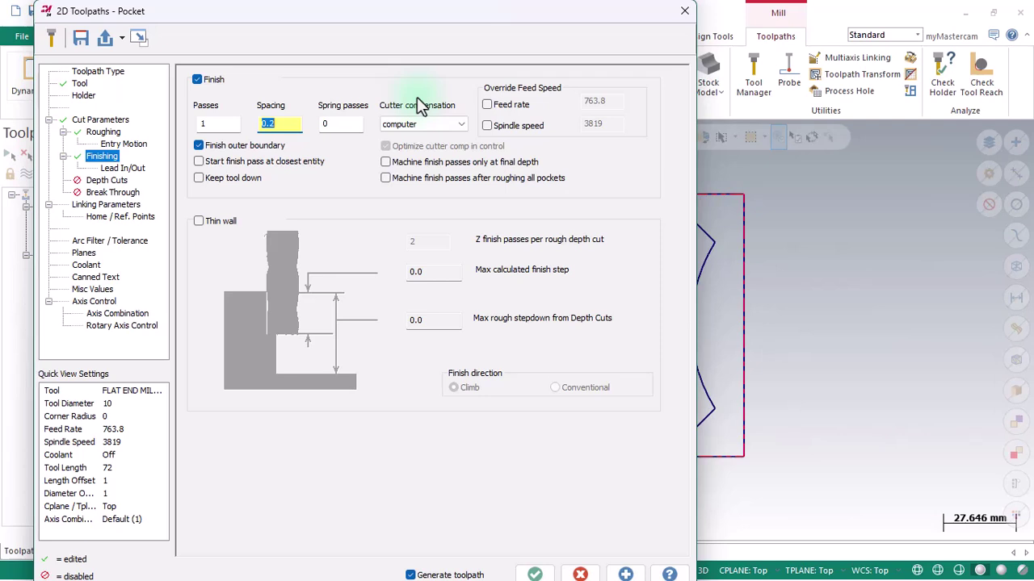
pyautogui.click(210, 151)
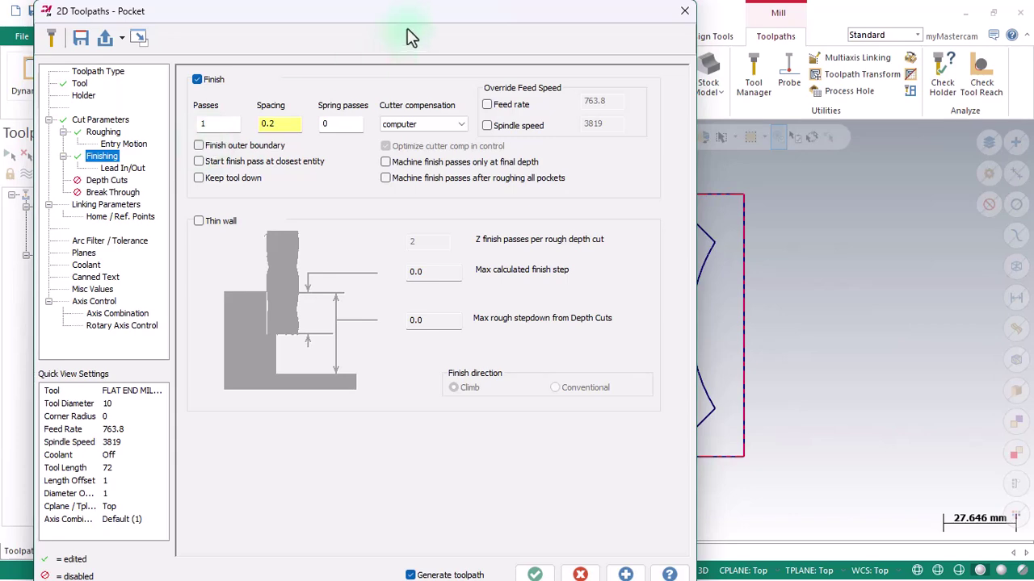
# Review the pocket geometry and the cut parameter, finishing, lead in/out, depth cut and roughing settings
pyautogui.moveTo(414, 22); pyautogui.dragTo(236, 290)
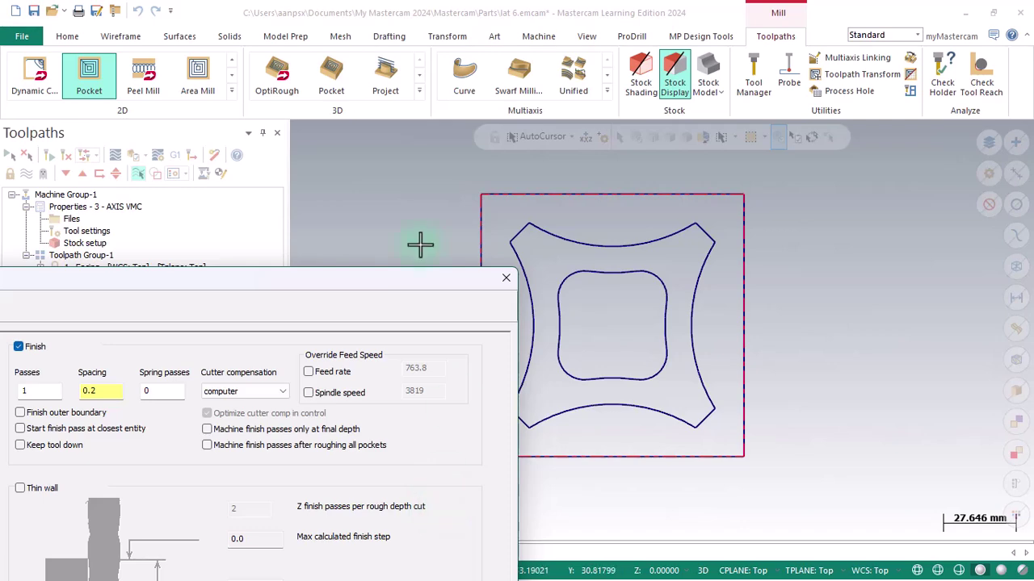
pyautogui.moveTo(307, 291); pyautogui.dragTo(611, 47)
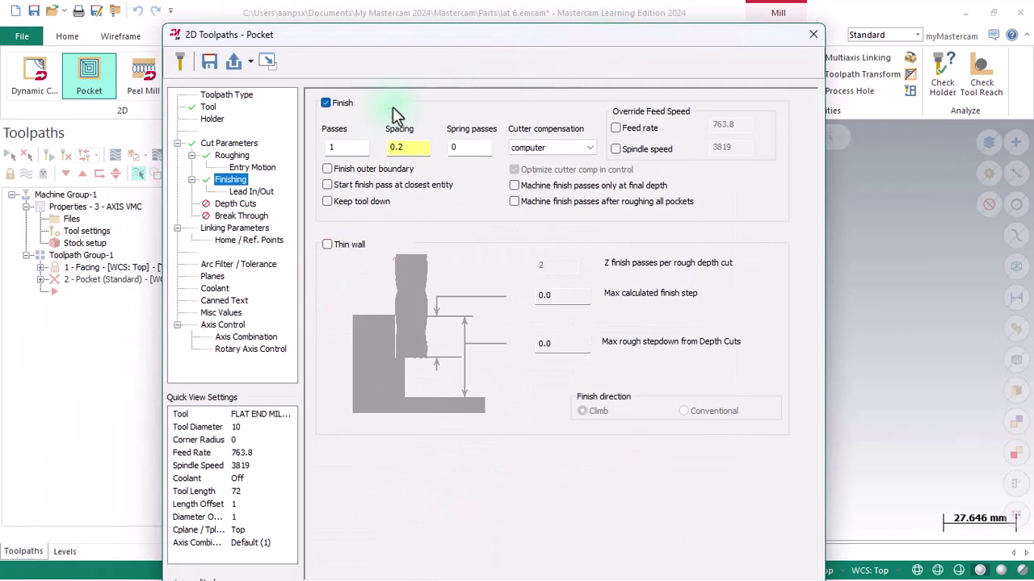
pyautogui.click(220, 143)
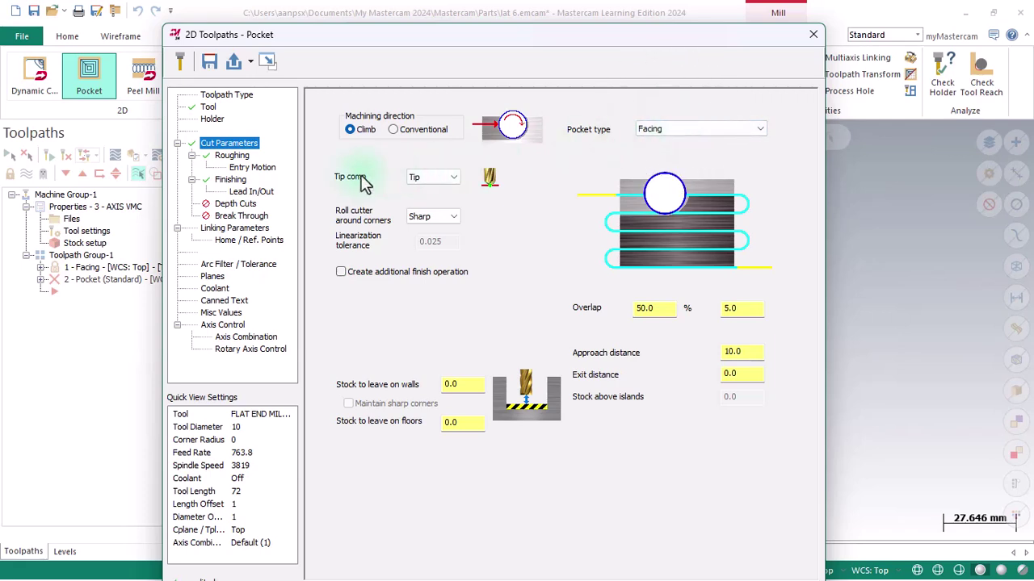
pyautogui.click(232, 179)
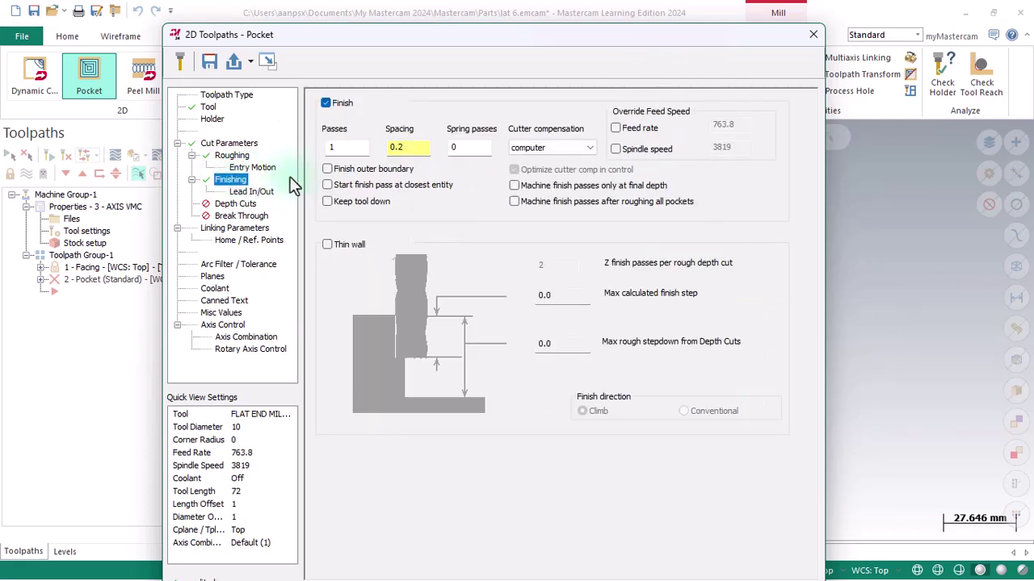
pyautogui.click(342, 169)
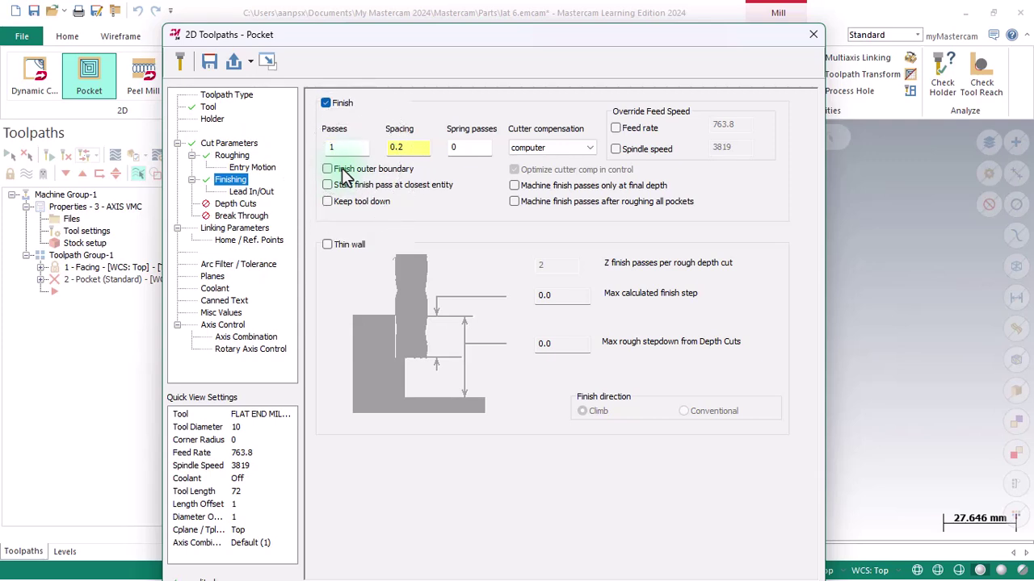
pyautogui.click(252, 192)
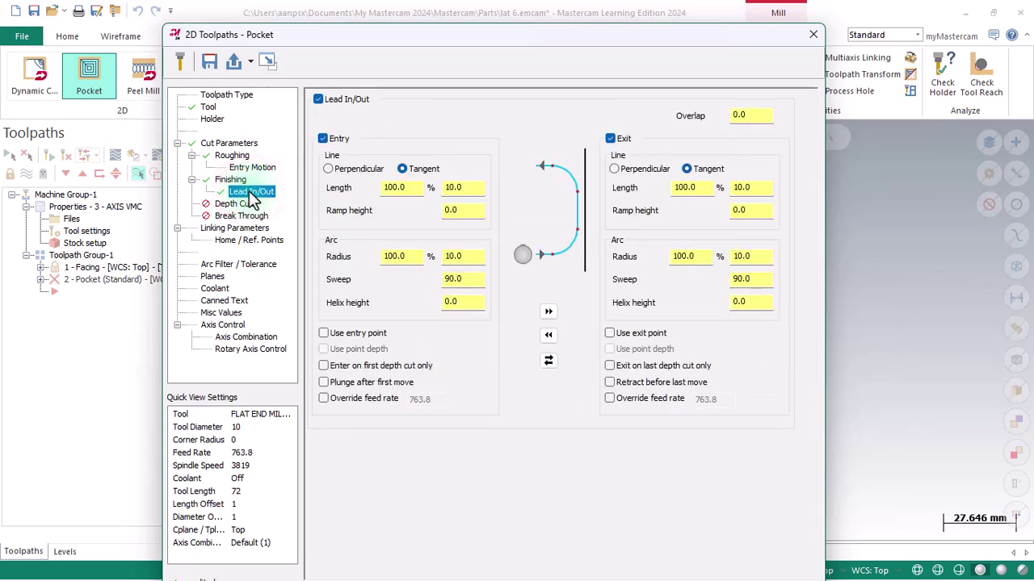
pyautogui.click(235, 205)
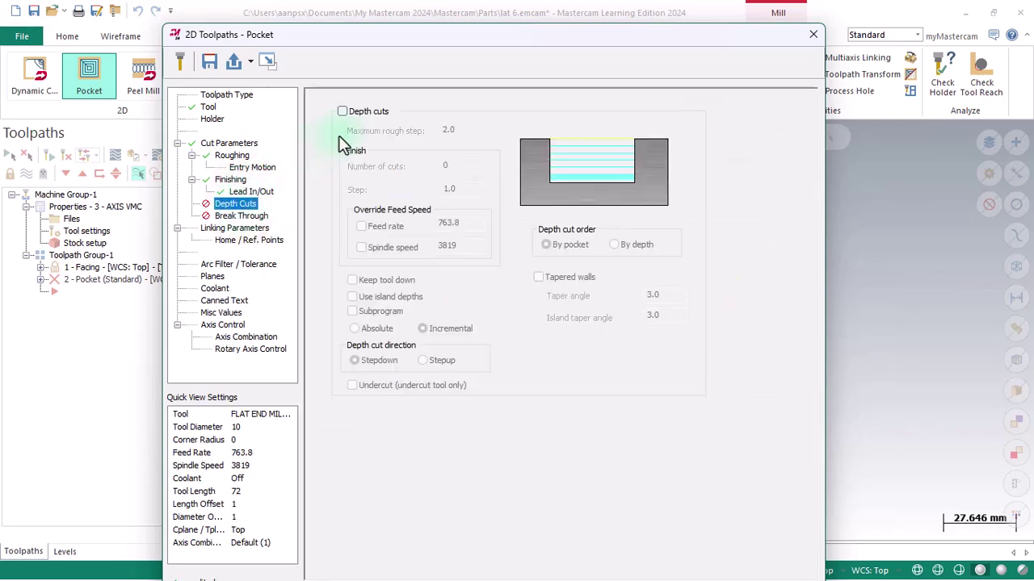
pyautogui.click(231, 155)
pyautogui.click(427, 207)
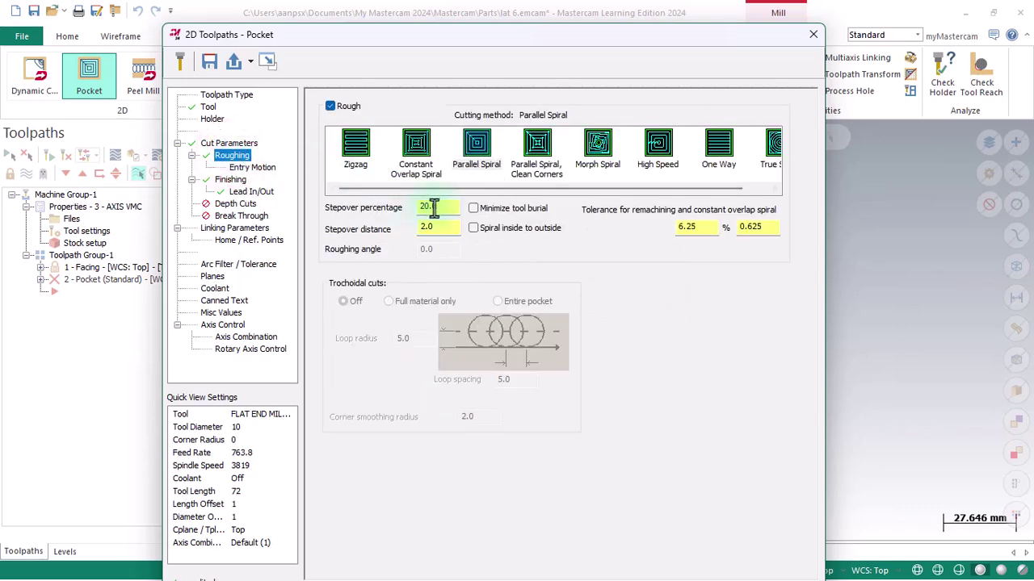
# Set the pocket's feed plane to 2.0 and top of stock to 0 in the linking parameters
pyautogui.click(229, 230)
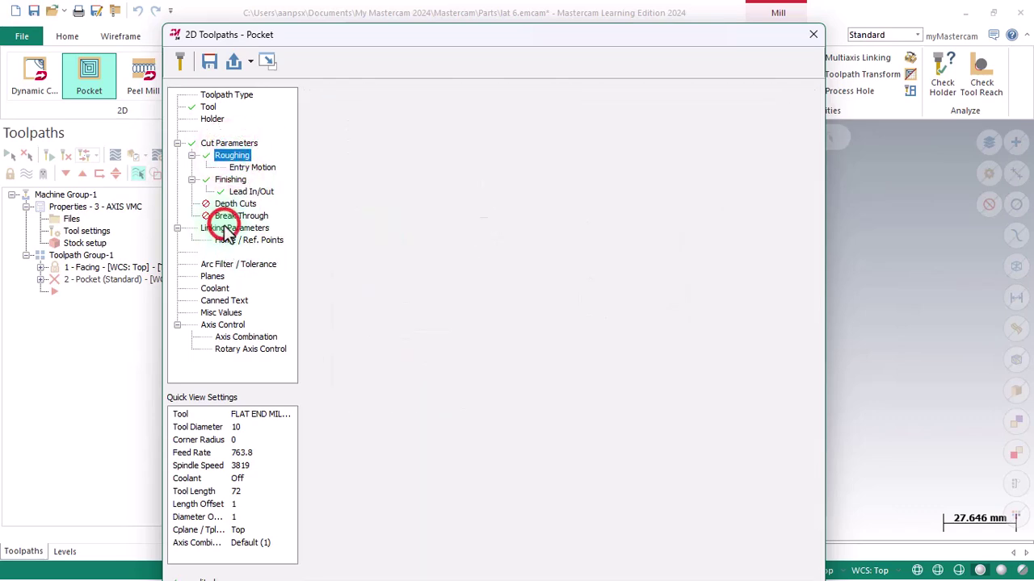
pyautogui.doubleClick(598, 300)
pyautogui.write('2.0')
pyautogui.doubleClick(590, 351)
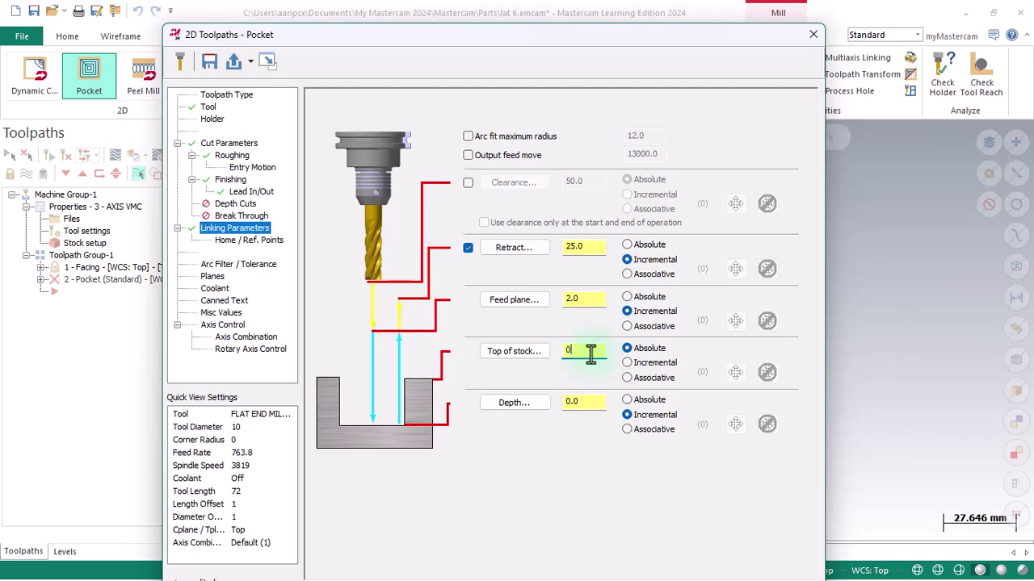
# Switch to the PDF drawing in Foxit PDF Editor and look up the step depth in the LAT 6 side view
pyautogui.doubleClick(593, 401)
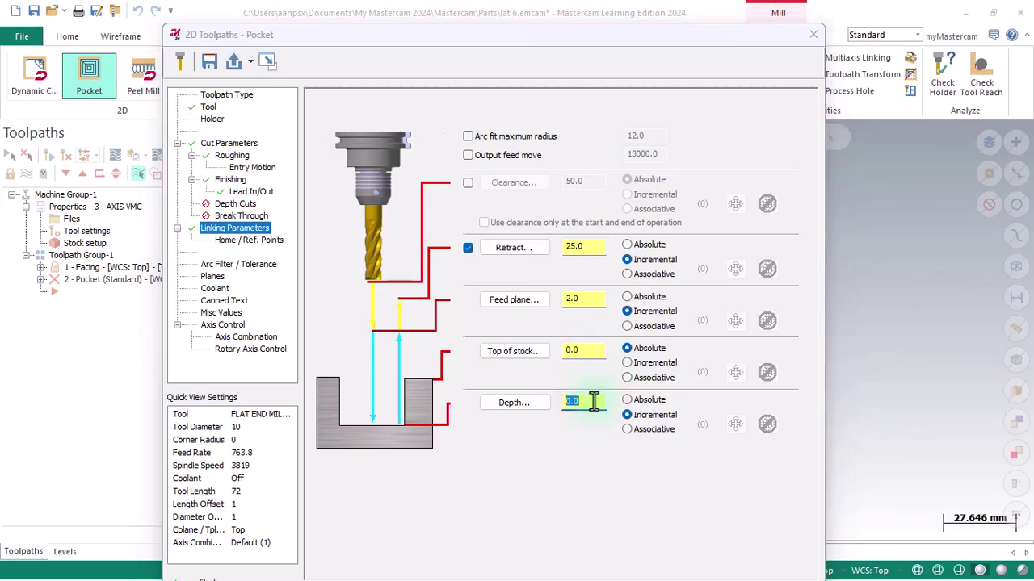
pyautogui.hotkey('alt', 'Tab')
pyautogui.click(739, 396)
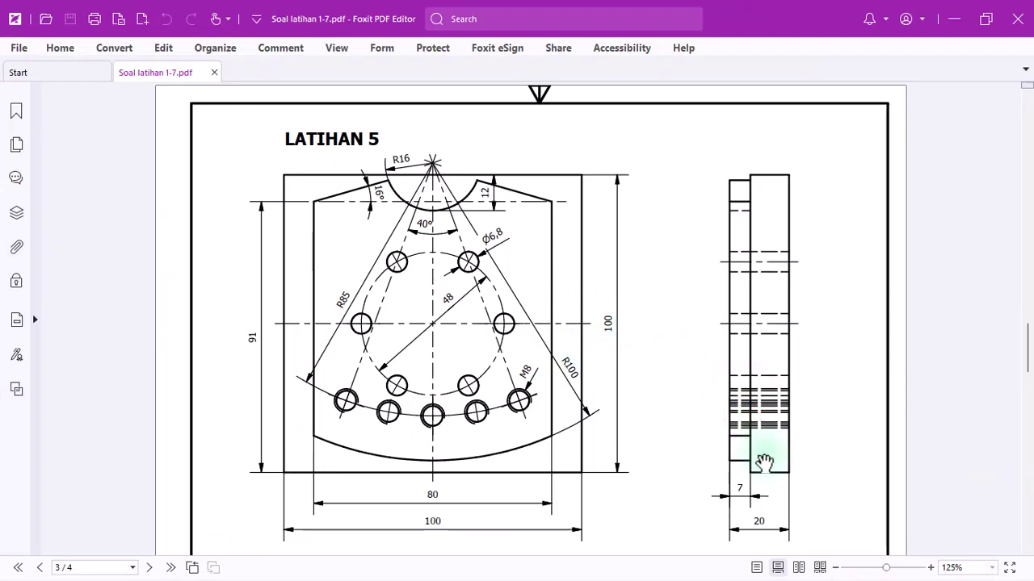
pyautogui.moveTo(751, 471); pyautogui.dragTo(747, 228)
pyautogui.moveTo(701, 411); pyautogui.dragTo(659, 247)
pyautogui.scroll(-6, 697, 334)
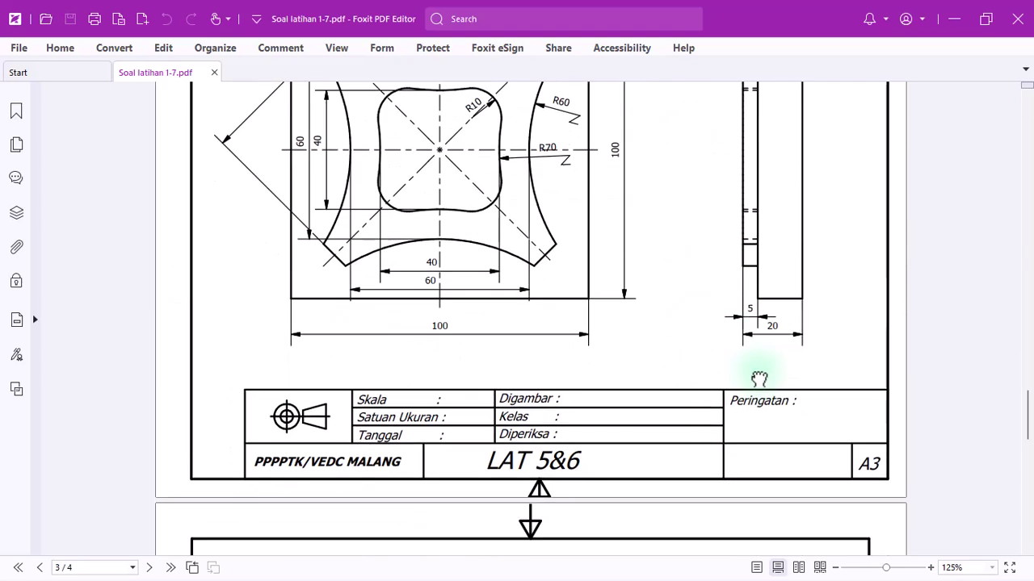
pyautogui.click(735, 312)
pyautogui.hotkey('alt', 'Tab')
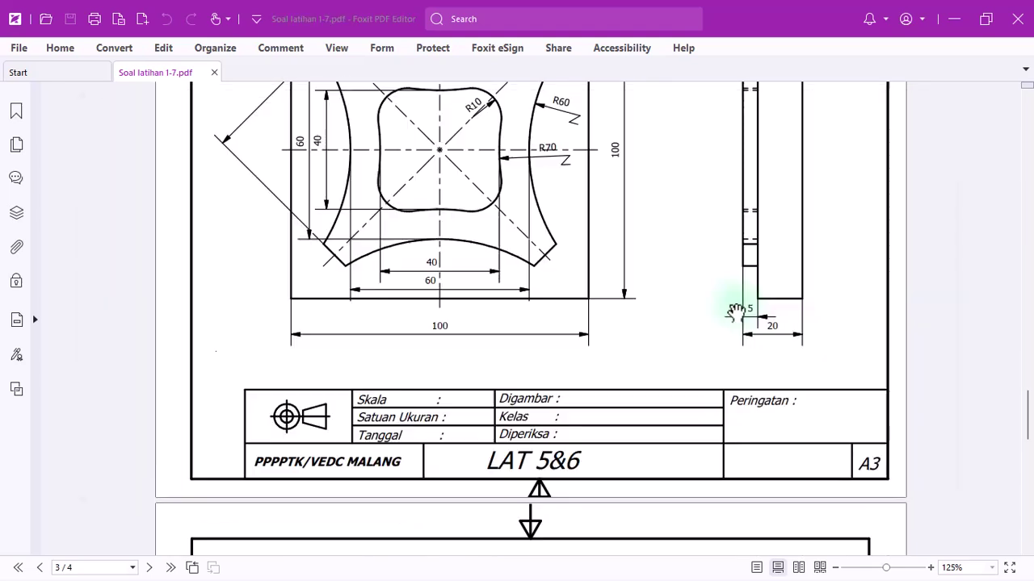
# Back in Mastercam, set the outer pocket's depth to -5 absolute and generate the toolpath
pyautogui.doubleClick(595, 405)
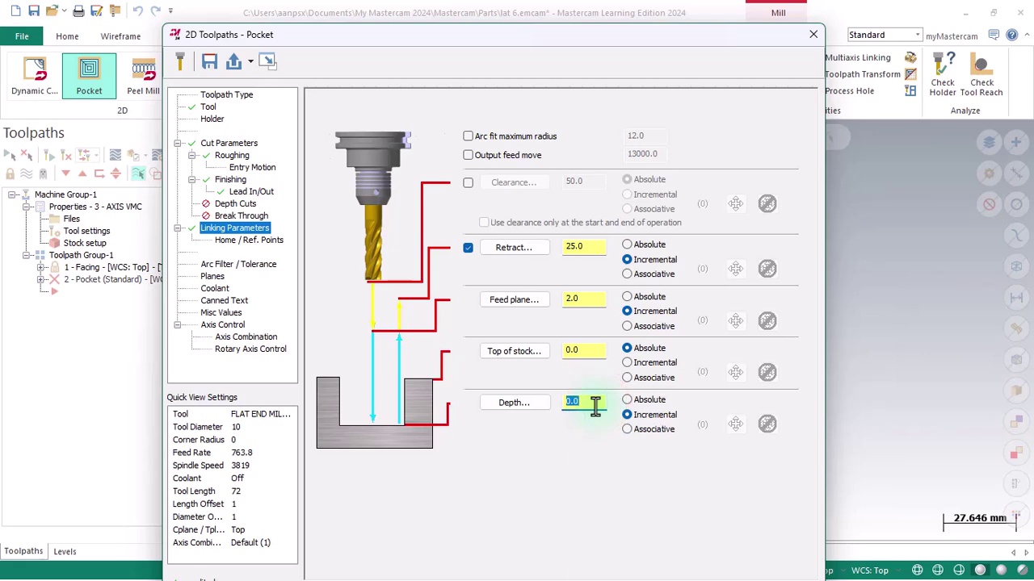
pyautogui.click(634, 400)
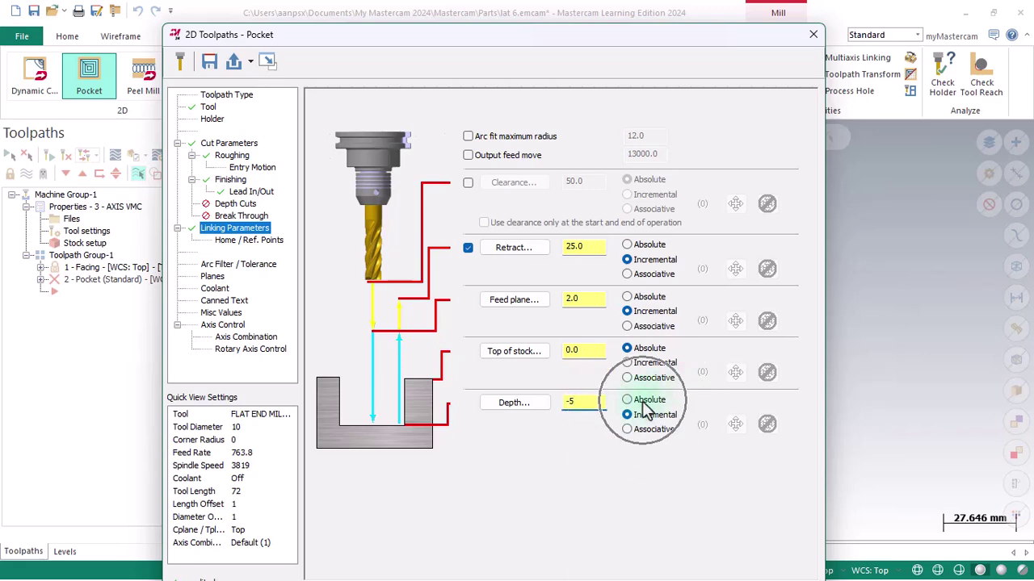
pyautogui.moveTo(526, 37); pyautogui.dragTo(523, 0)
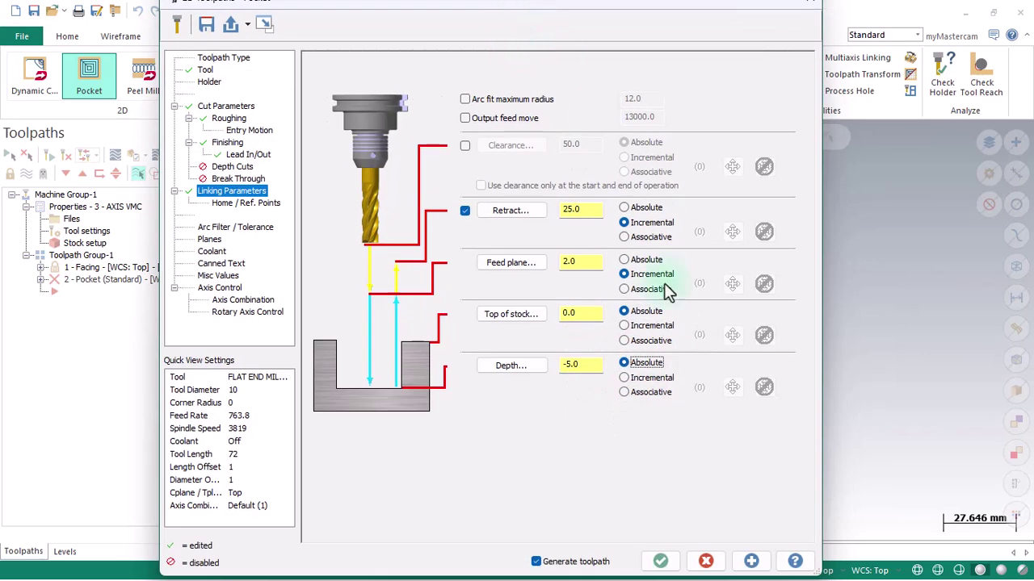
pyautogui.click(660, 563)
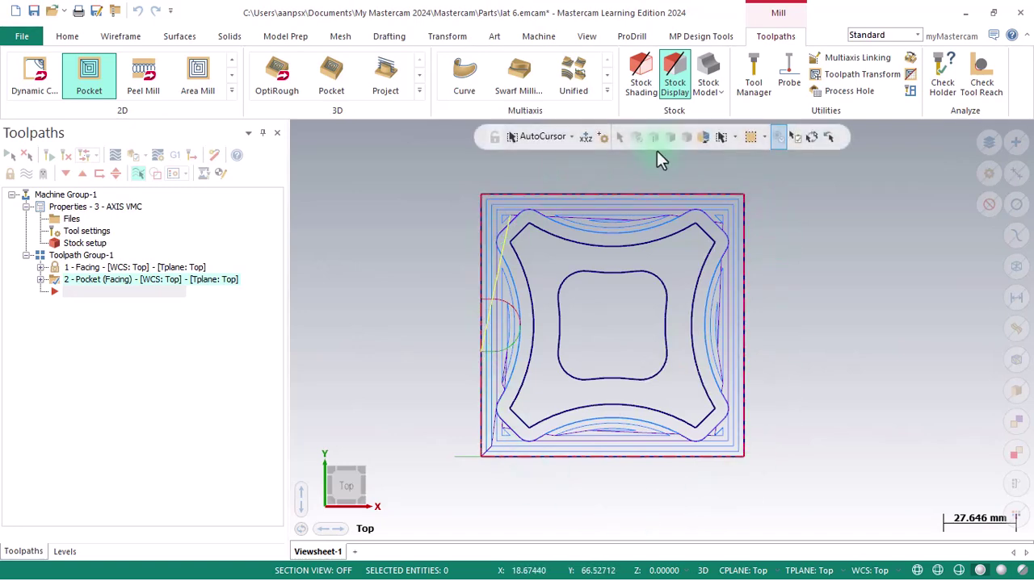
# Start a new pocket toolpath and chain the closed inner profile at the part's centre as its geometry
pyautogui.scroll(3, 605, 353)
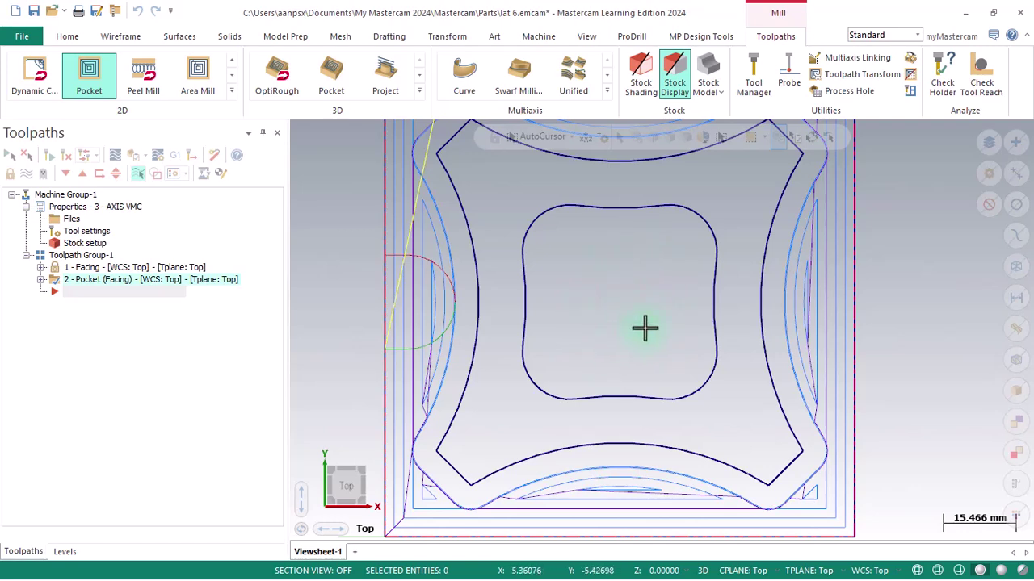
pyautogui.click(89, 83)
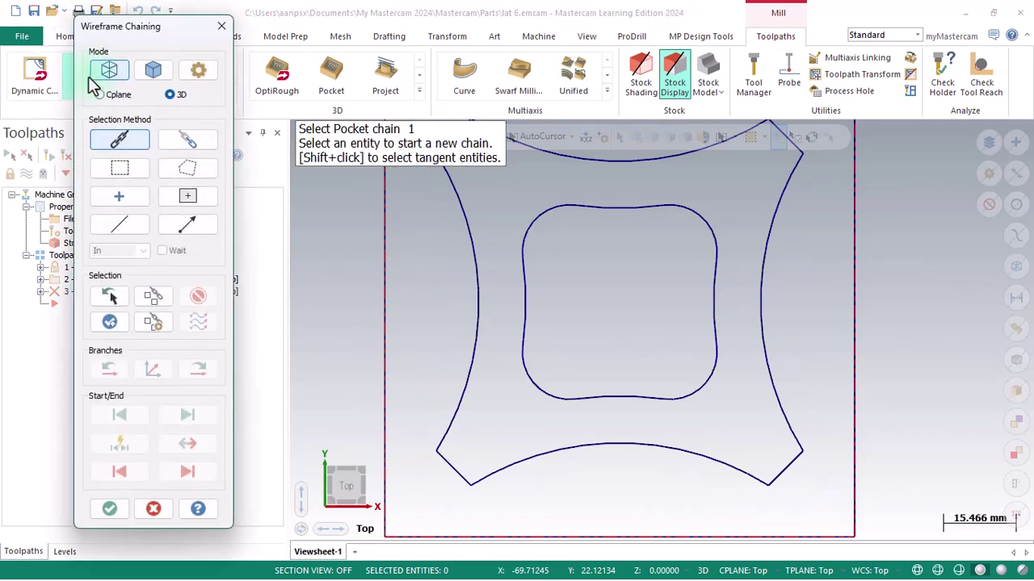
pyautogui.click(532, 305)
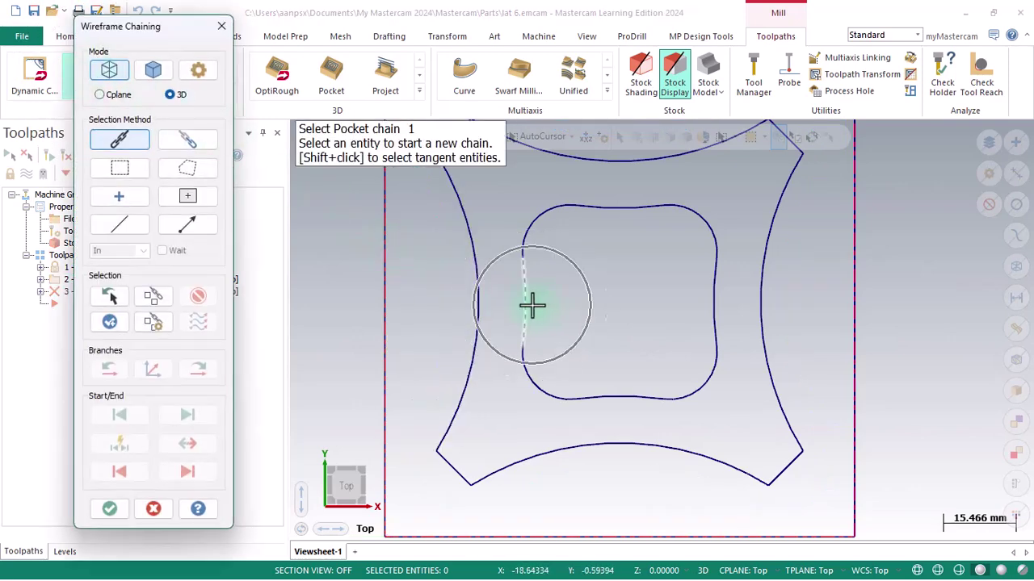
pyautogui.click(532, 305)
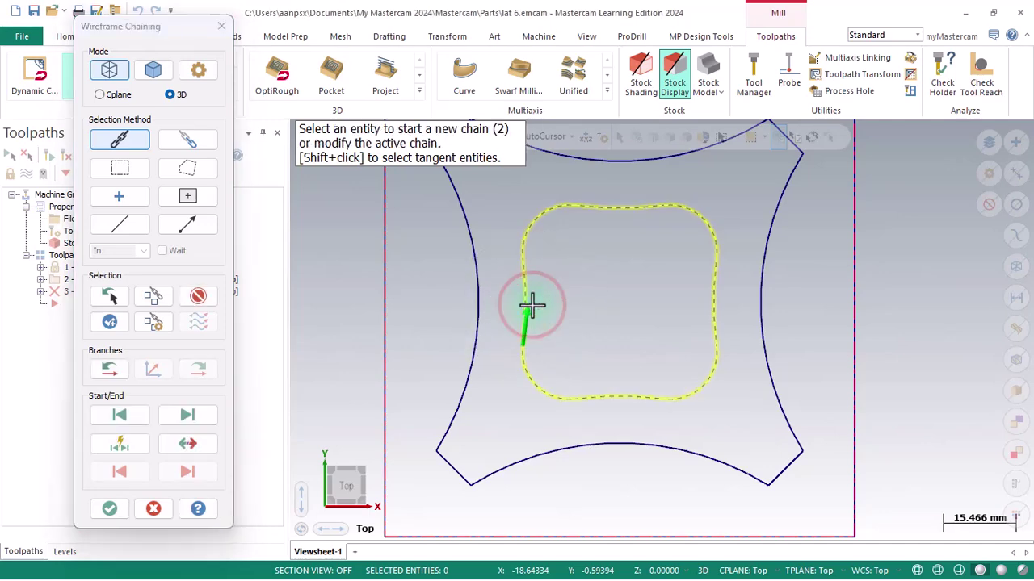
pyautogui.click(110, 509)
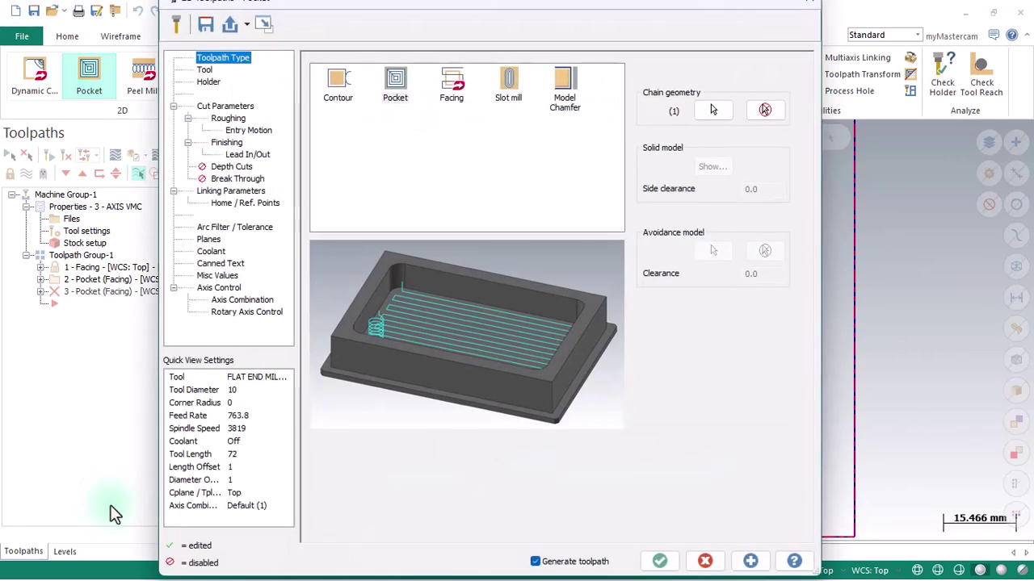
# Select the 10 mm flat end mill for the inner pocket and set the pocket type to Standard
pyautogui.click(205, 70)
pyautogui.click(399, 81)
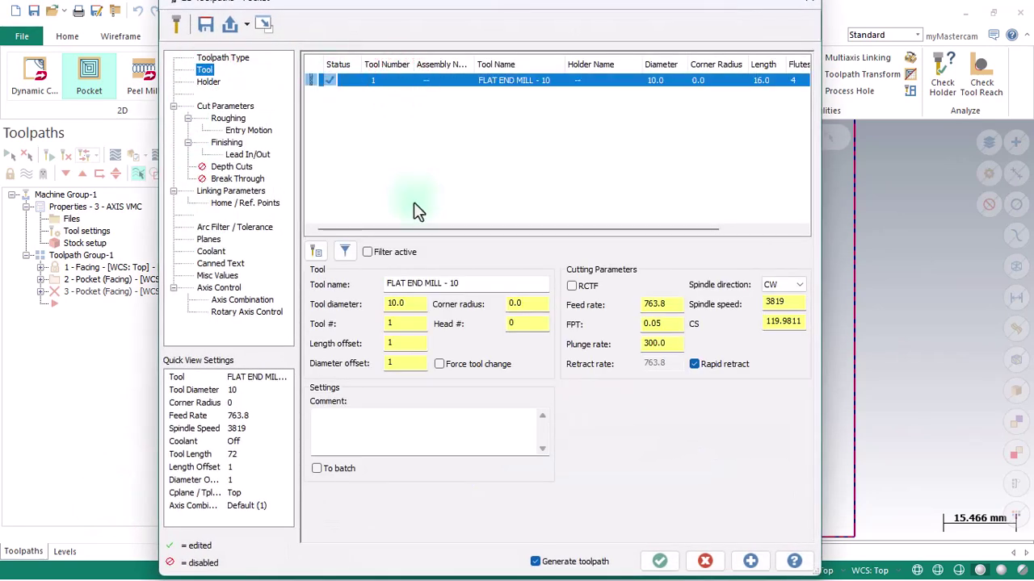
pyautogui.click(223, 107)
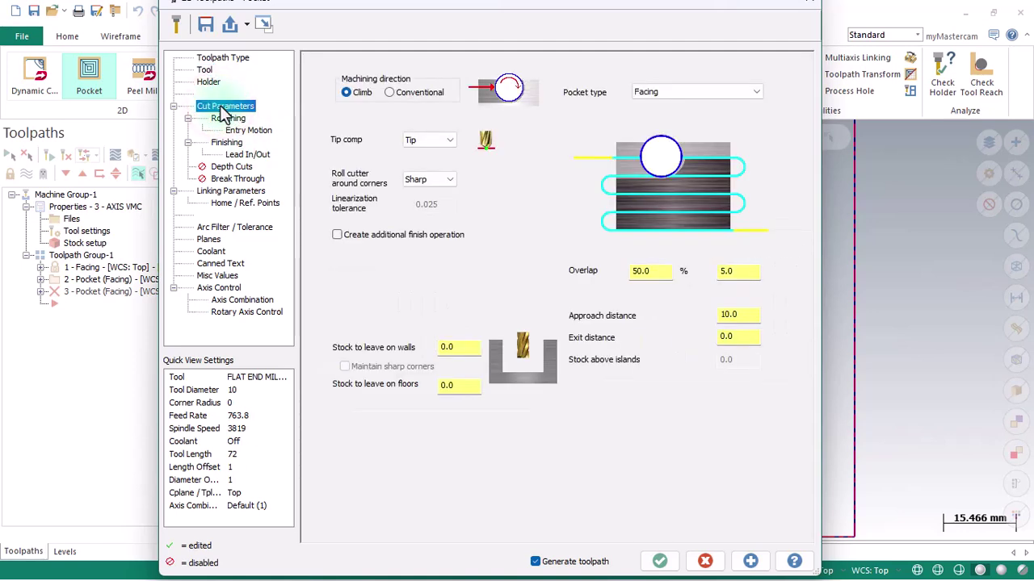
pyautogui.click(680, 89)
pyautogui.click(681, 106)
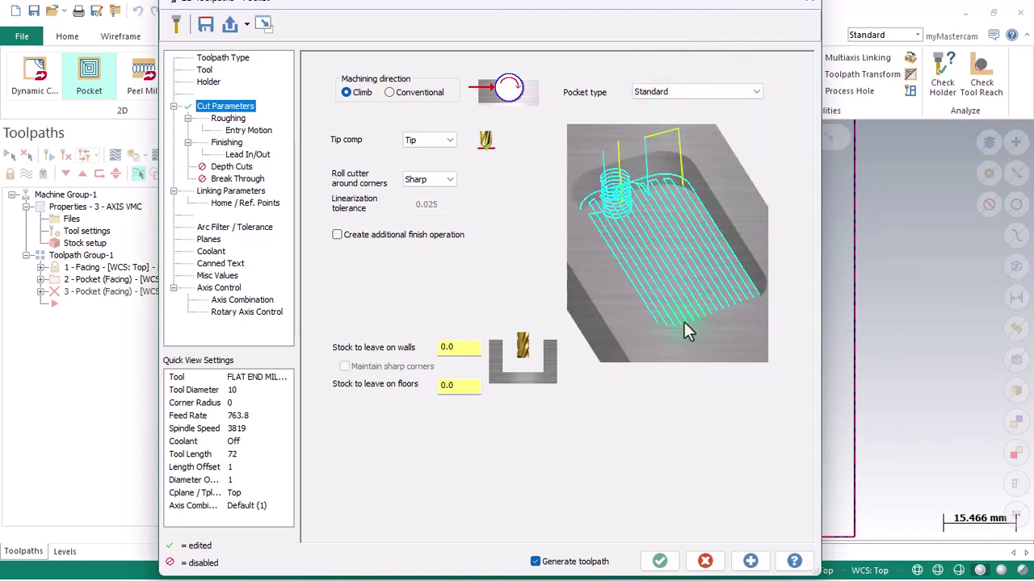
# Rough the inner pocket with the Parallel Spiral method and turn on Spiral inside to outside
pyautogui.click(227, 119)
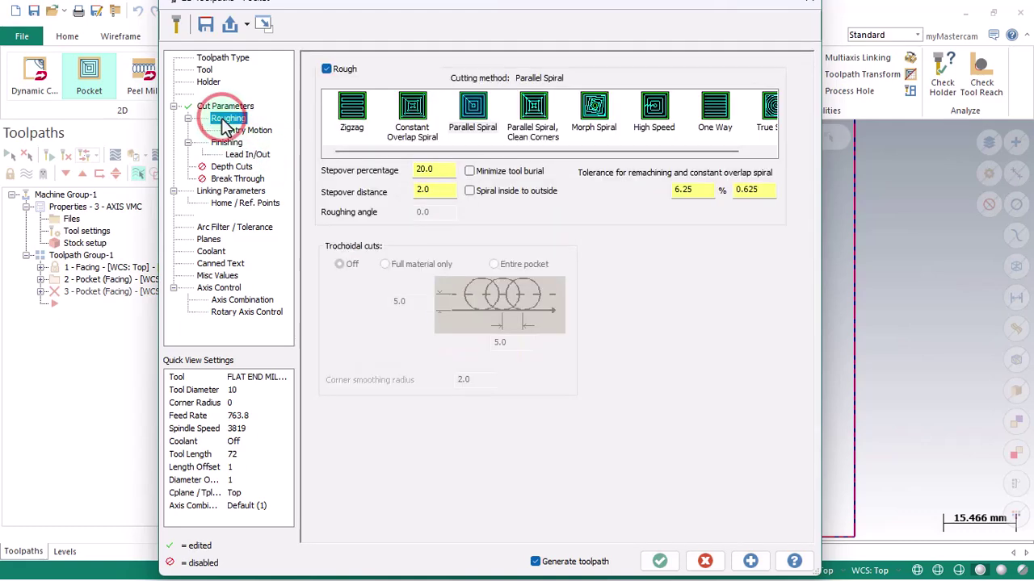
pyautogui.click(473, 120)
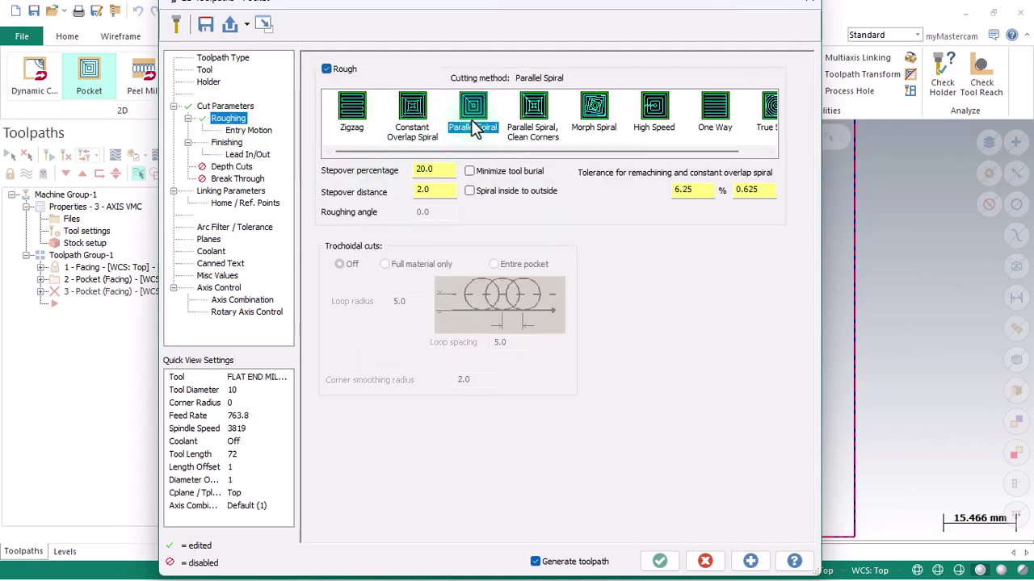
pyautogui.click(470, 191)
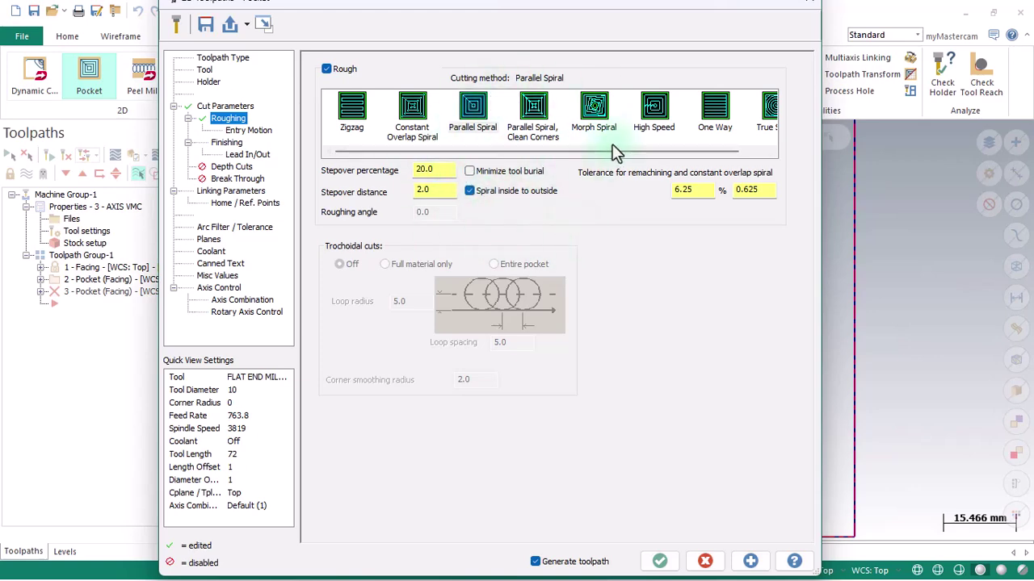
# Use a helix entry motion for the inner pocket and set its plunge angle to 2.0
pyautogui.click(260, 131)
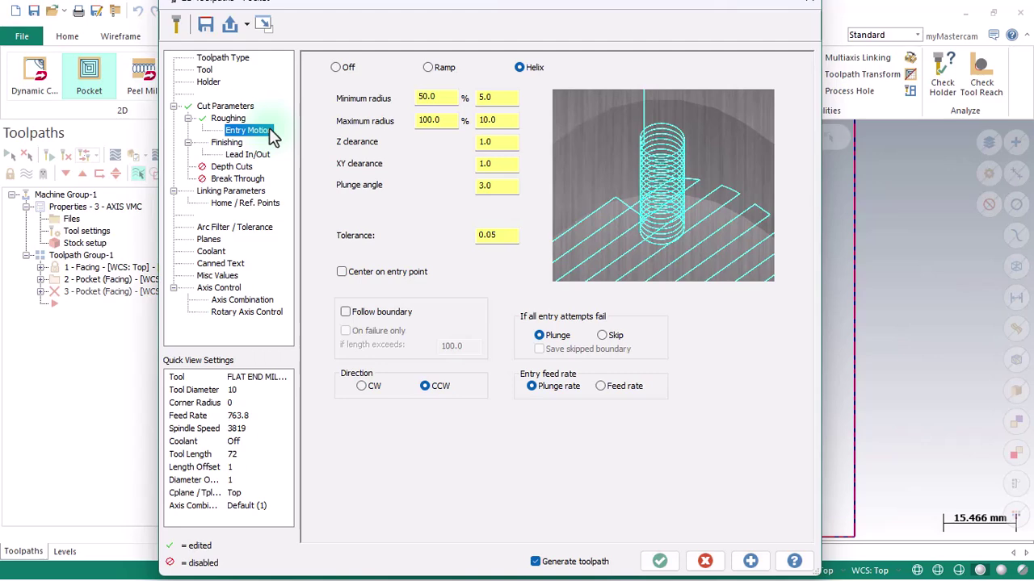
pyautogui.moveTo(610, 9); pyautogui.dragTo(158, 61)
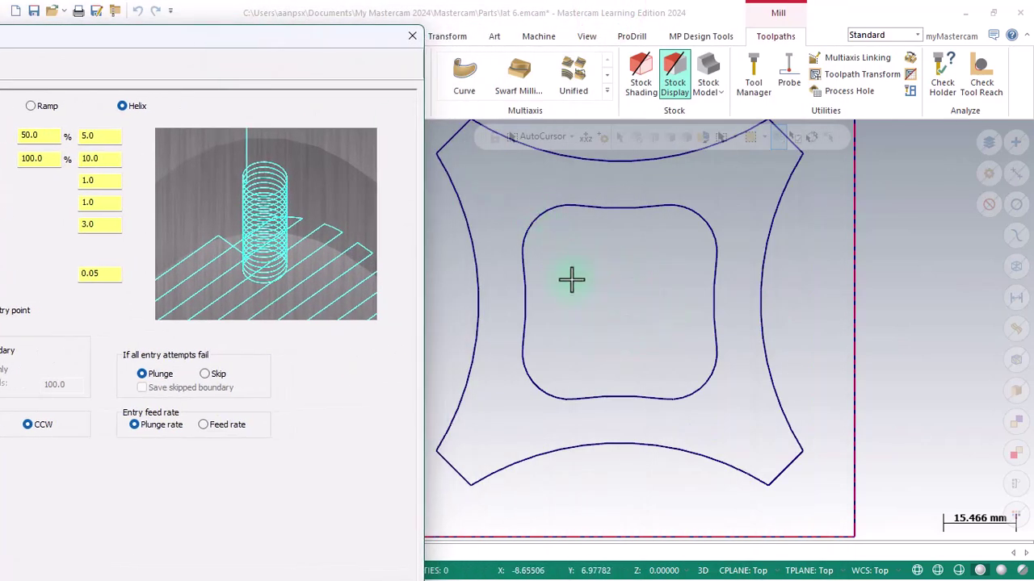
pyautogui.moveTo(244, 45); pyautogui.dragTo(658, 25)
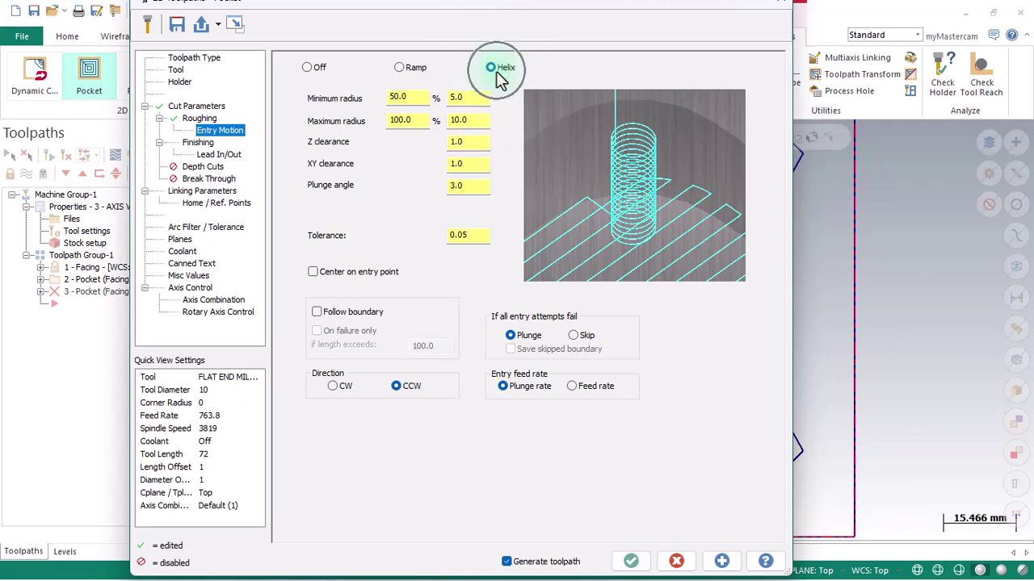
pyautogui.click(466, 186)
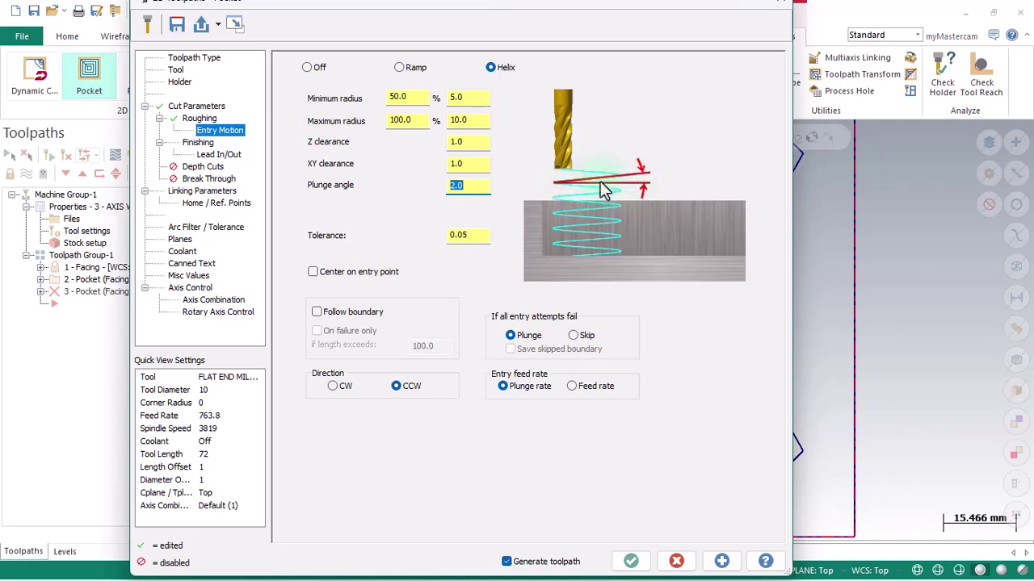
# Keep the finish pass spacing at 0.2, turn on Finish outer boundary, and check the lead in/out settings
pyautogui.click(208, 144)
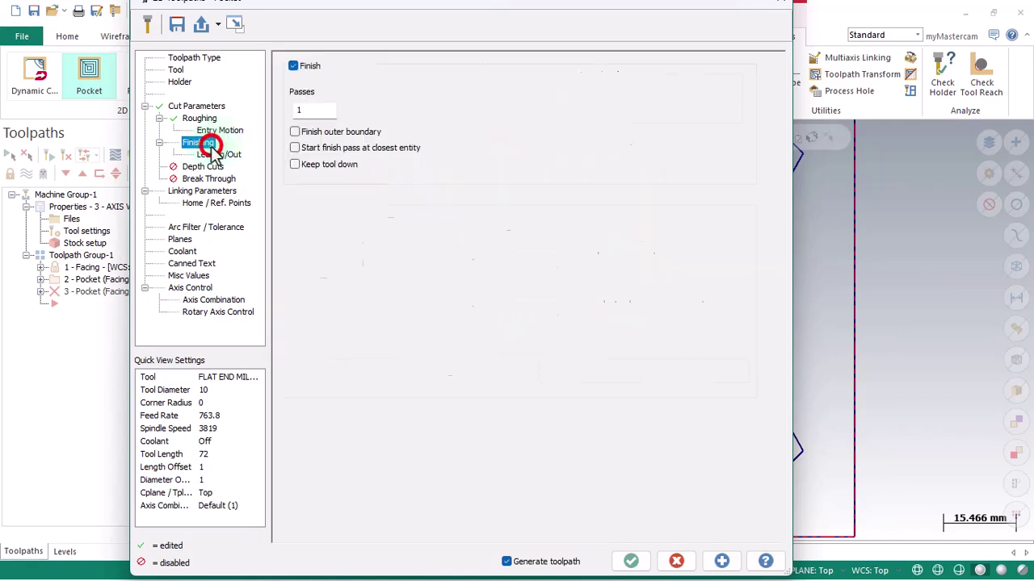
pyautogui.doubleClick(380, 110)
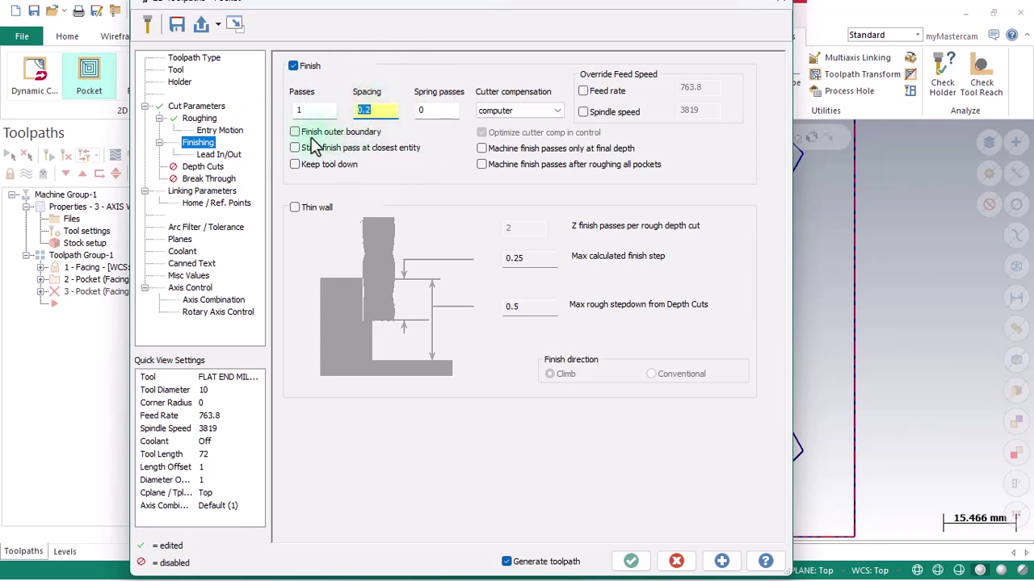
pyautogui.click(307, 135)
pyautogui.click(229, 156)
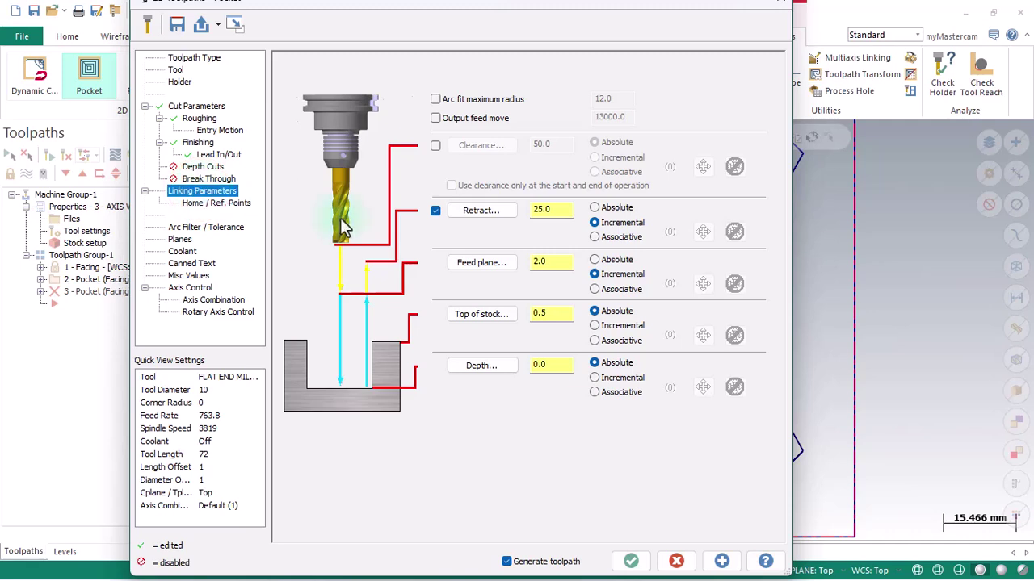
# Set the inner pocket's top of stock to 0 and depth to -5 in the linking parameters
pyautogui.click(551, 210)
pyautogui.click(554, 262)
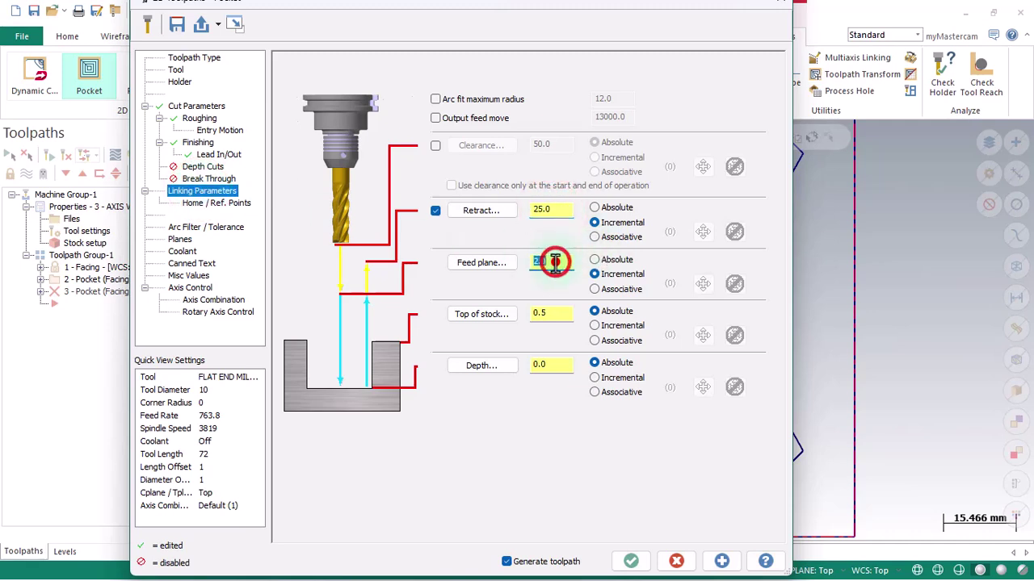
pyautogui.doubleClick(561, 314)
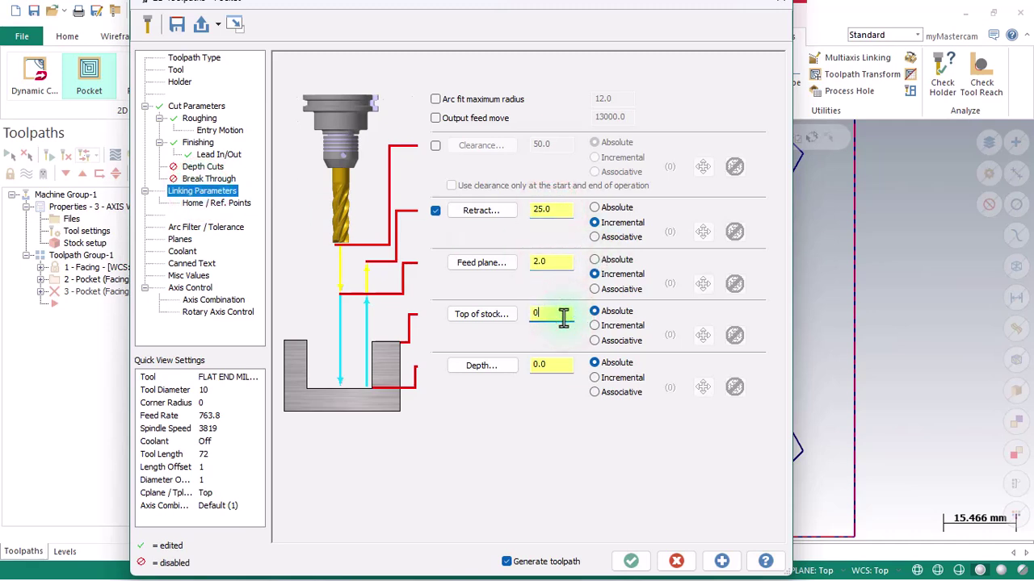
pyautogui.write('0')
pyautogui.doubleClick(555, 366)
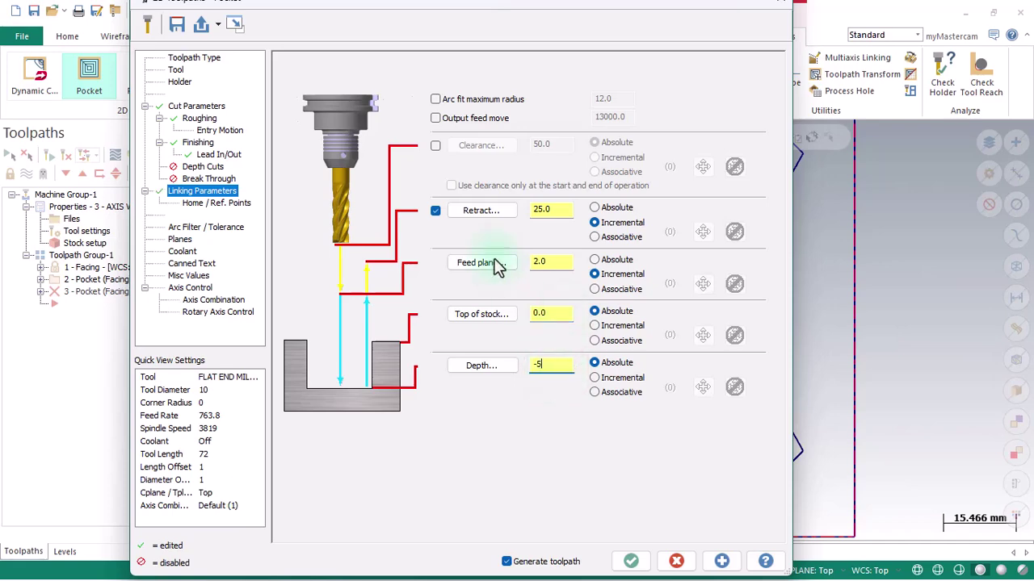
# Reduce the inner pocket's roughing stepover to 10% and generate the toolpath
pyautogui.click(198, 109)
pyautogui.click(200, 118)
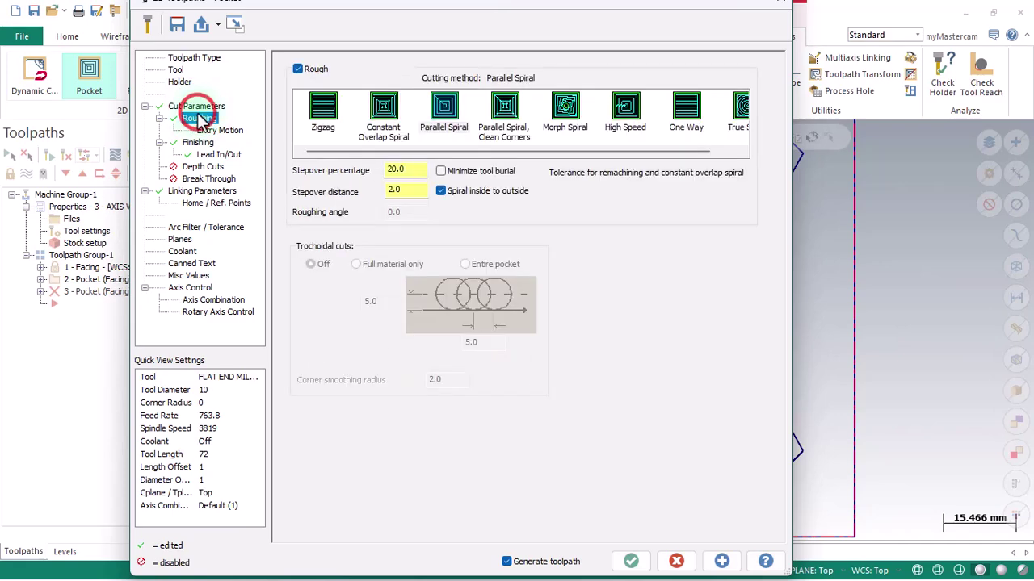
pyautogui.moveTo(578, 10); pyautogui.dragTo(255, 33)
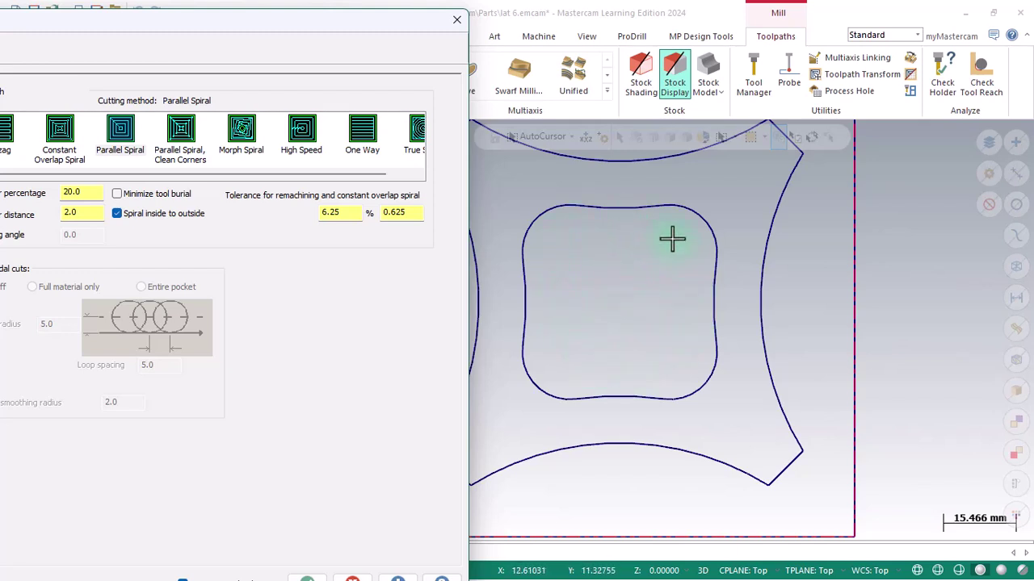
pyautogui.scroll(-4, 622, 275)
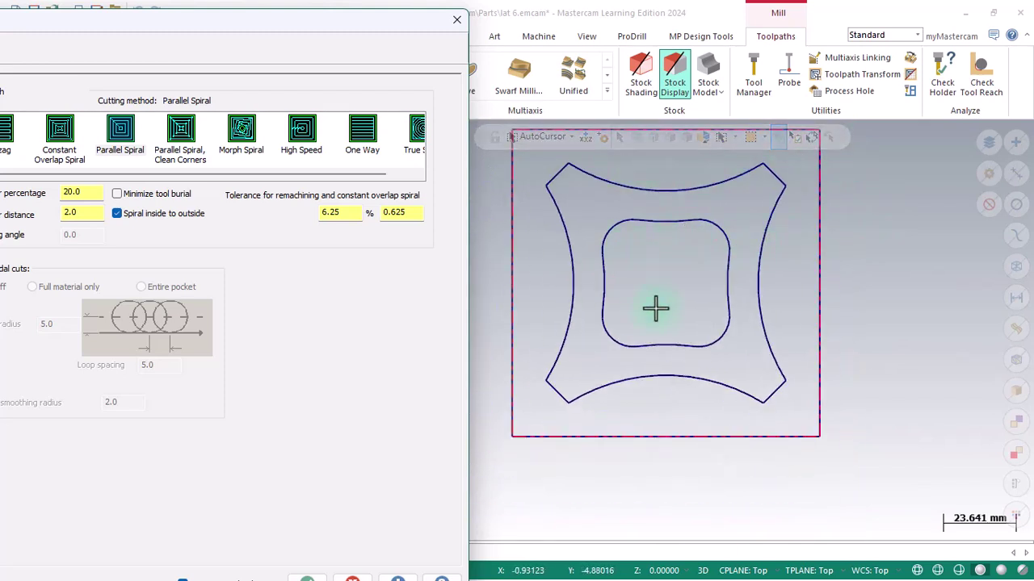
pyautogui.moveTo(313, 47); pyautogui.dragTo(571, 41)
pyautogui.doubleClick(350, 200)
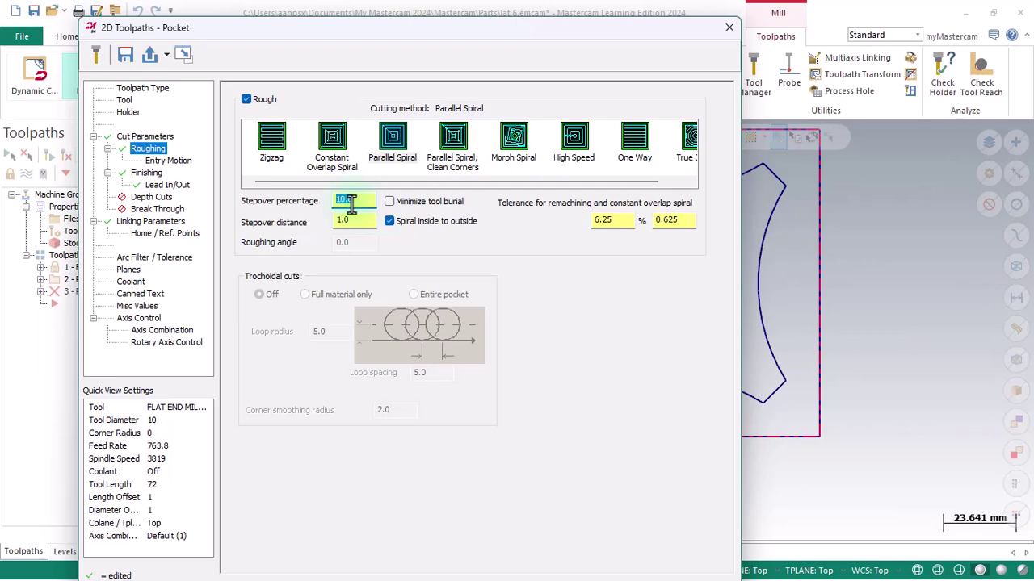
pyautogui.moveTo(449, 37); pyautogui.dragTo(454, 11)
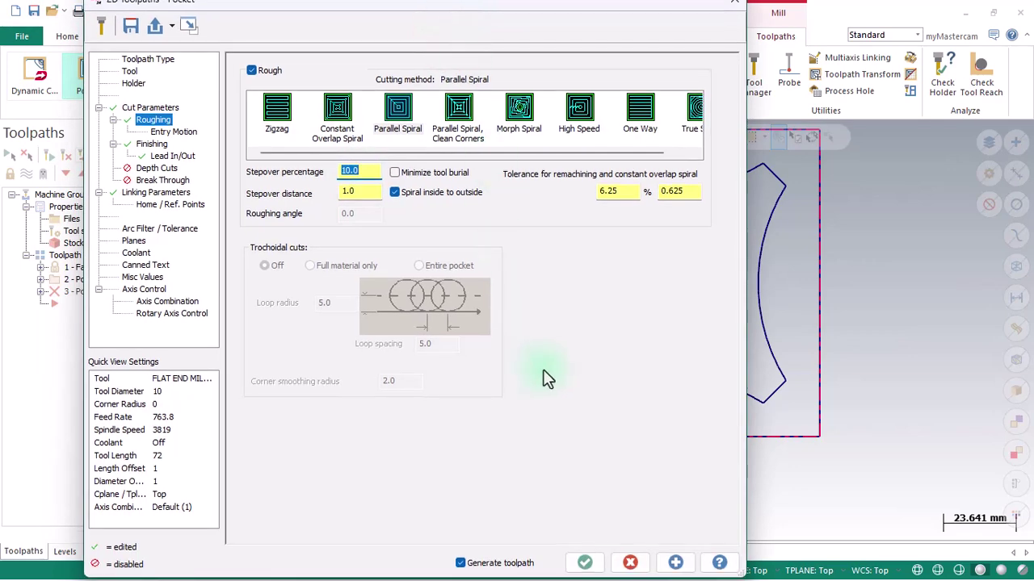
pyautogui.click(587, 562)
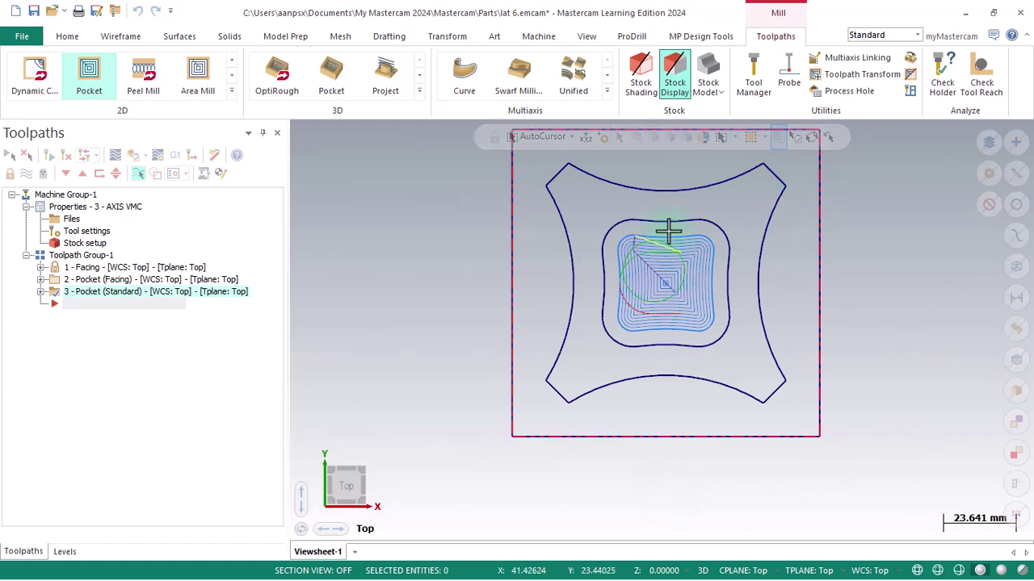
# Open all three toolpath operations in the Verify simulation and hide the milling tool holder
pyautogui.click(12, 159)
pyautogui.click(137, 159)
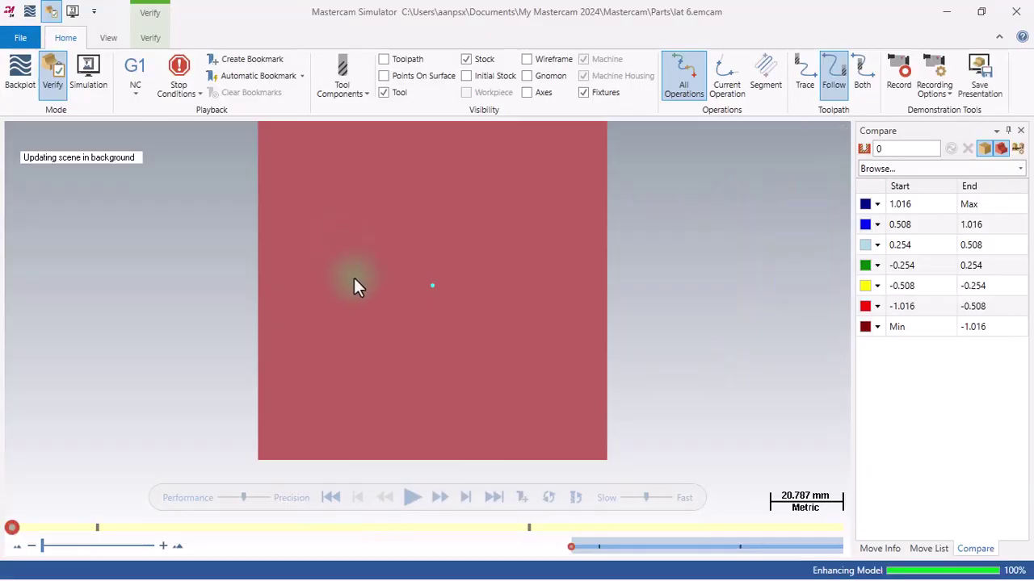
pyautogui.moveTo(385, 318); pyautogui.dragTo(398, 283)
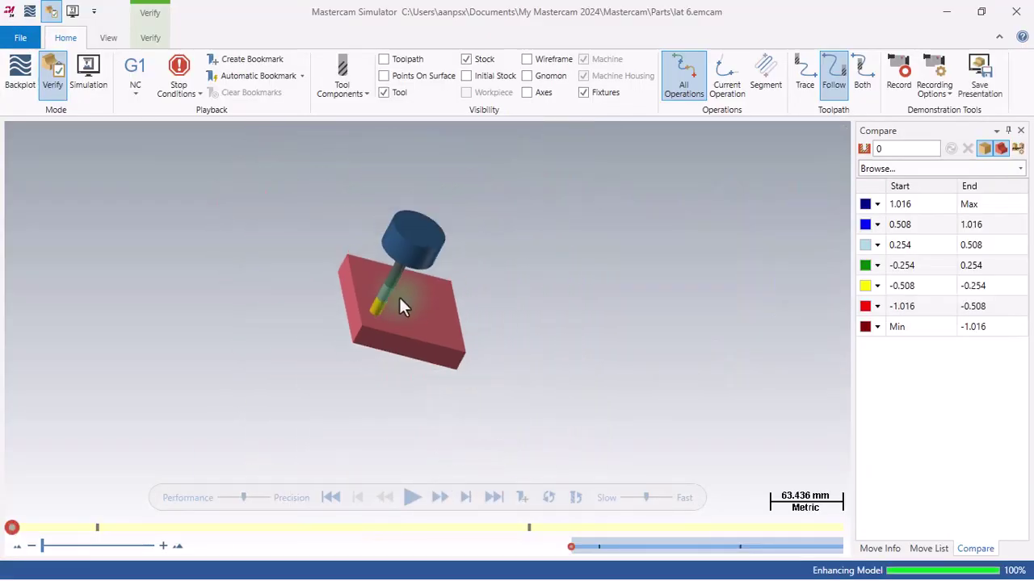
pyautogui.click(340, 81)
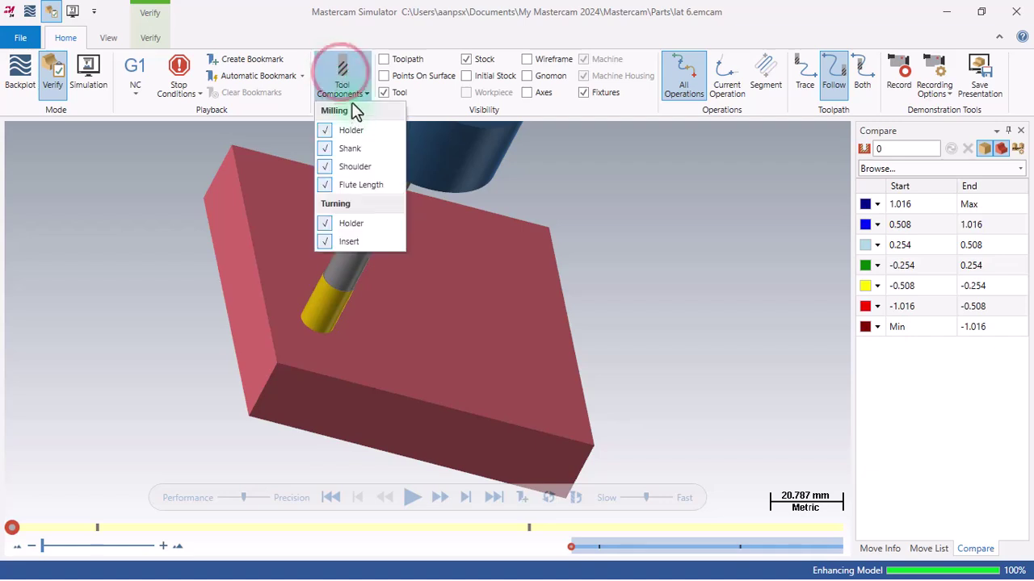
pyautogui.click(349, 133)
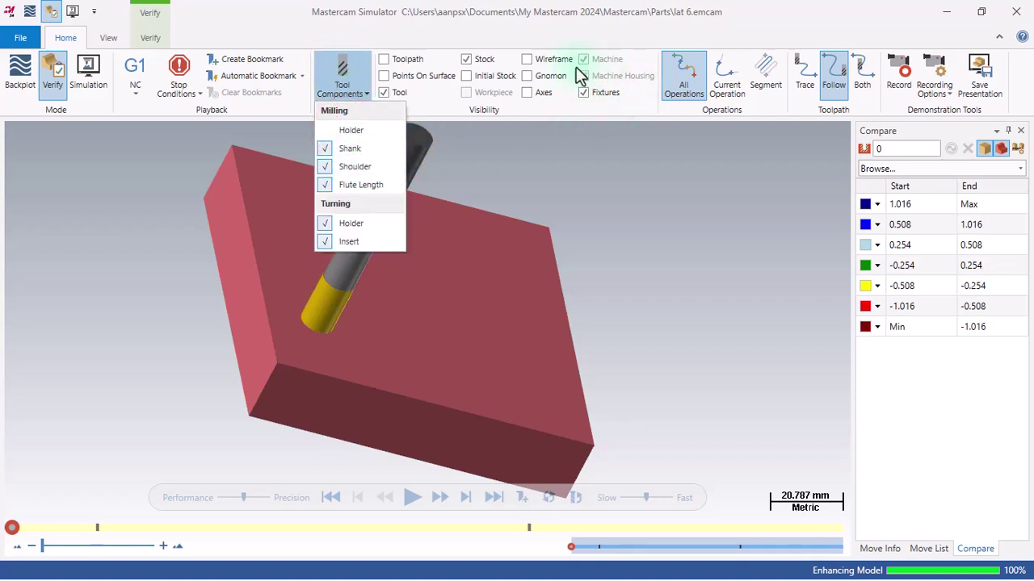
pyautogui.click(549, 55)
# Play the full machining simulation with the wireframe hidden and inspect the cut outer profile and inner pocket
pyautogui.click(550, 61)
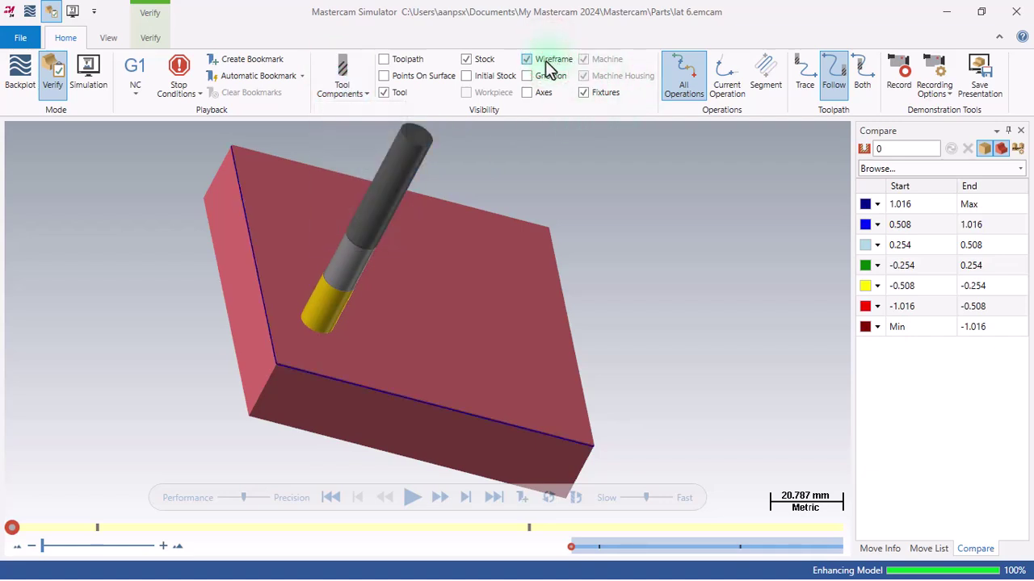
pyautogui.click(529, 59)
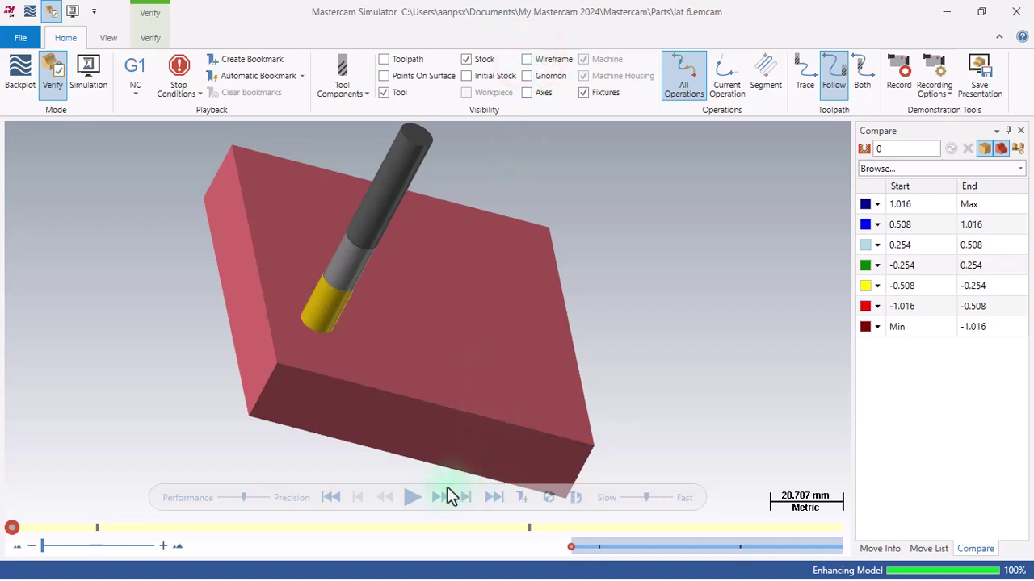
pyautogui.click(413, 498)
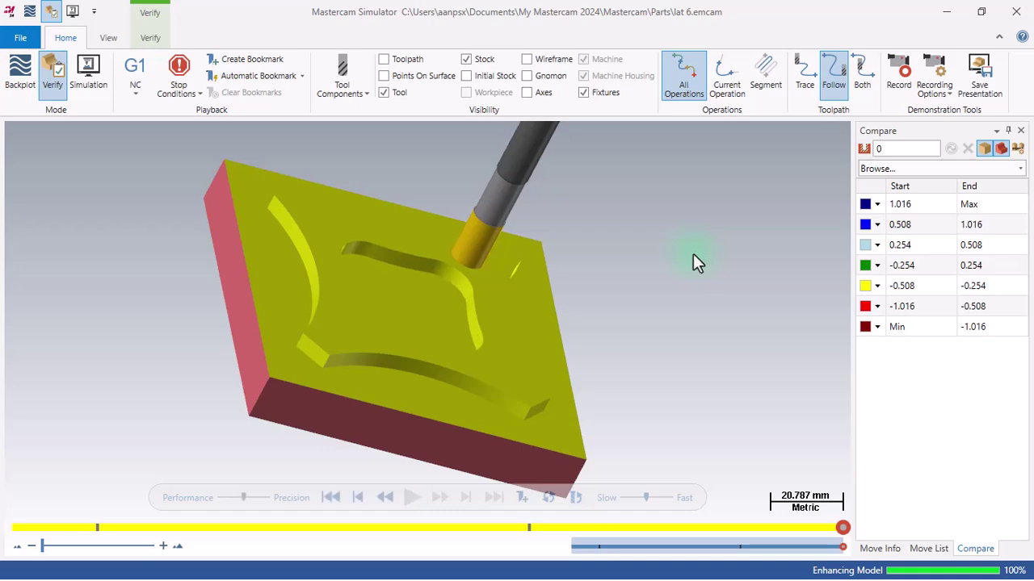
pyautogui.moveTo(514, 315); pyautogui.dragTo(457, 308, button='middle')
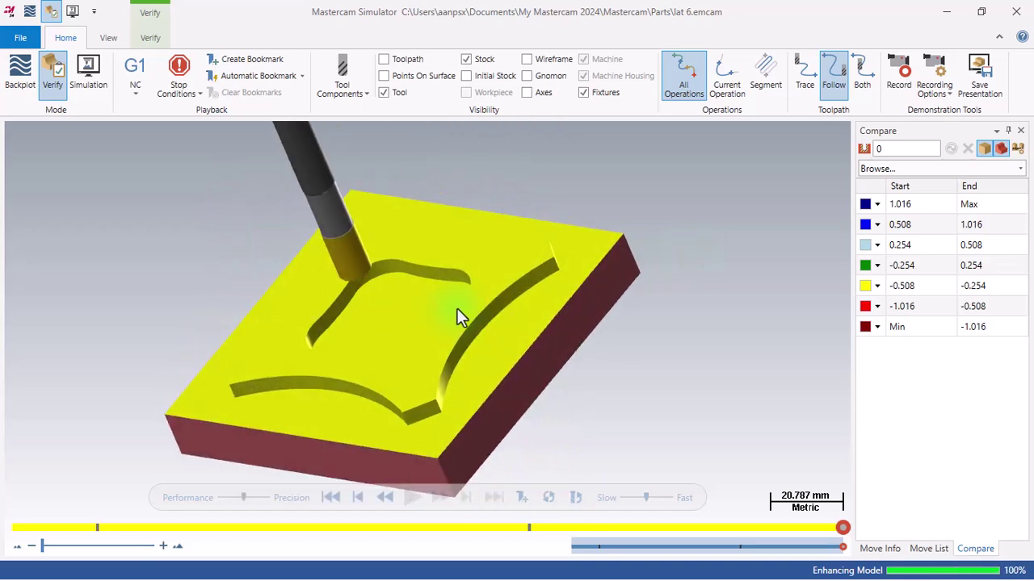